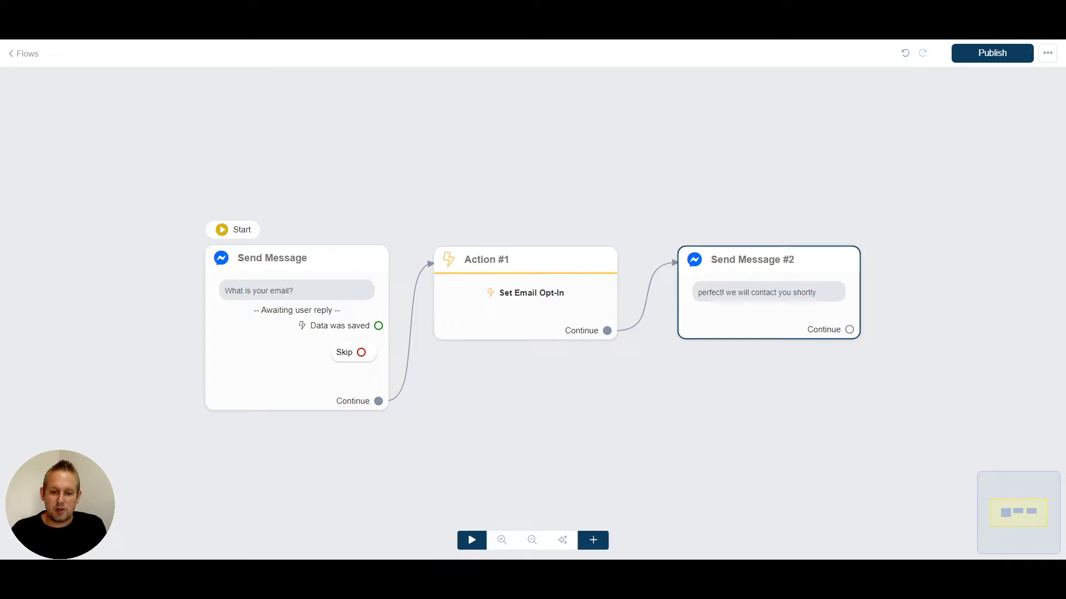
Add an External API Request action to the Send Message #2 block, below its text message.
click(368, 375)
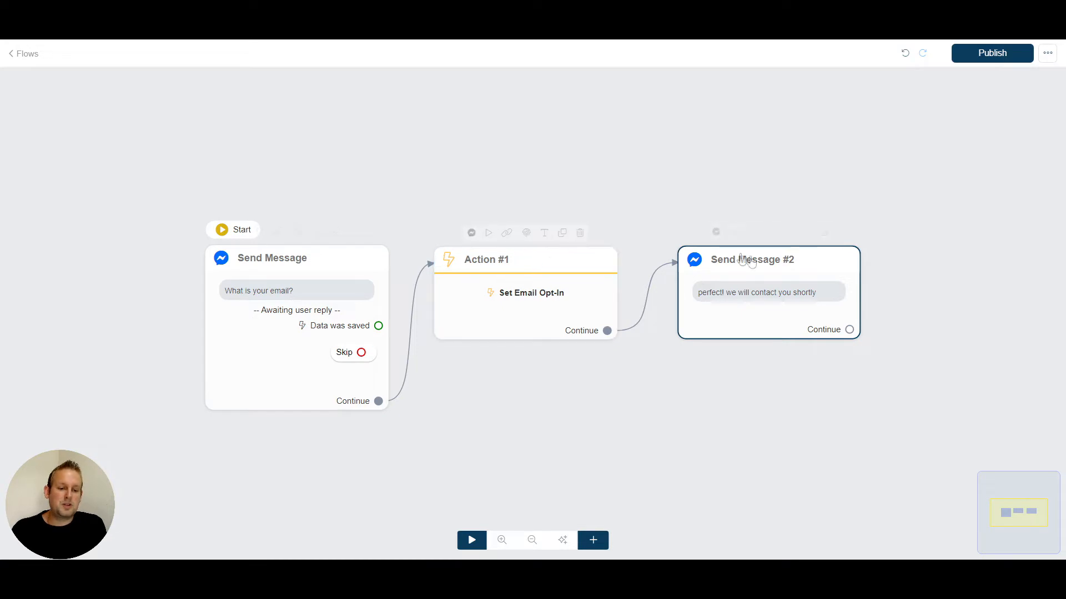
drag(776, 428, 514, 322)
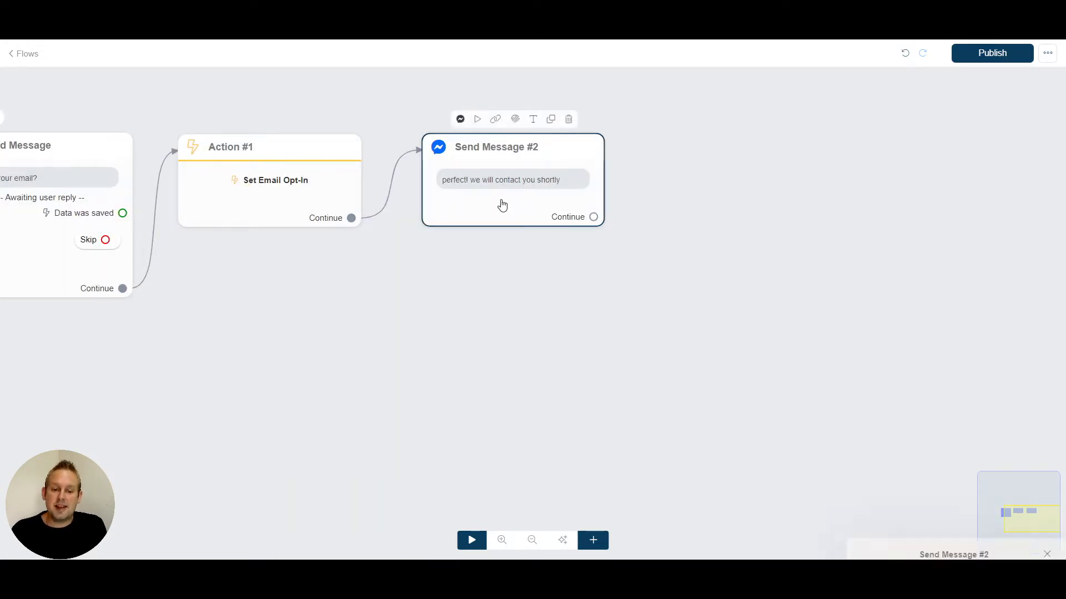
click(504, 207)
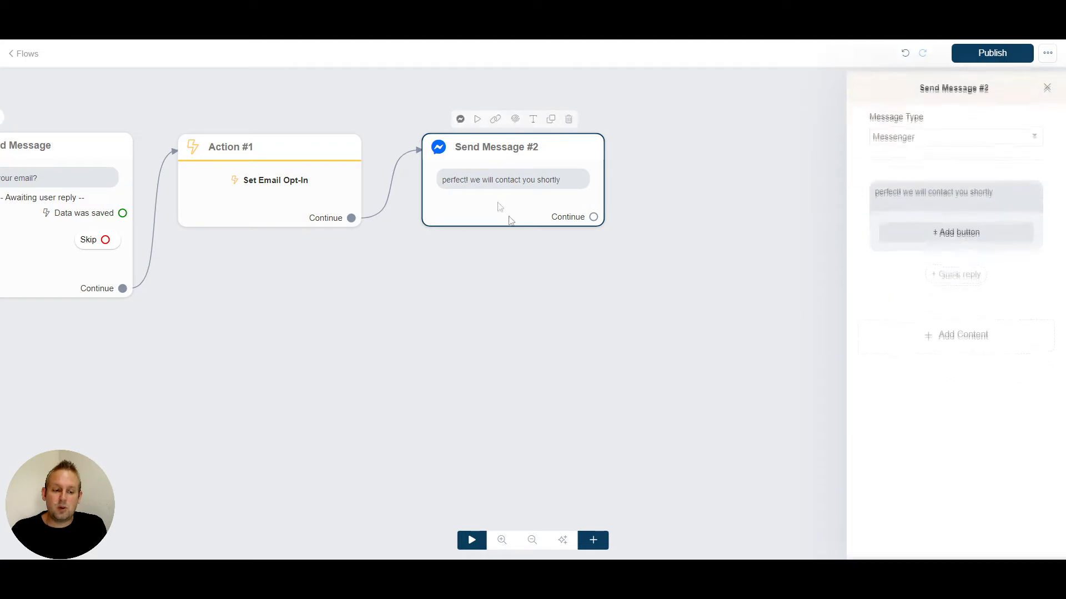
click(960, 345)
click(892, 241)
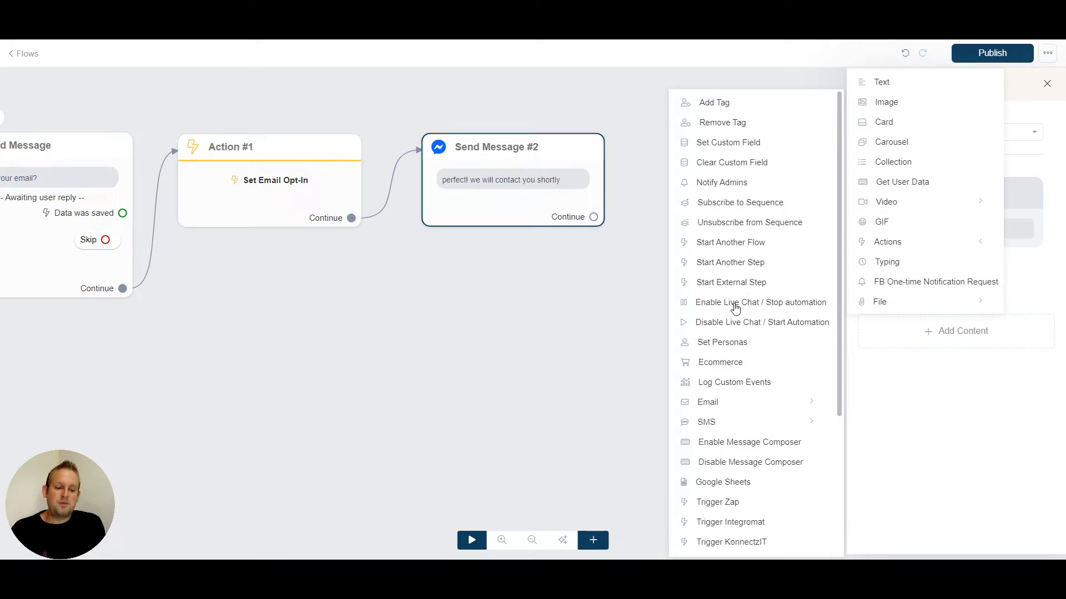
scroll(735, 309, down, 3)
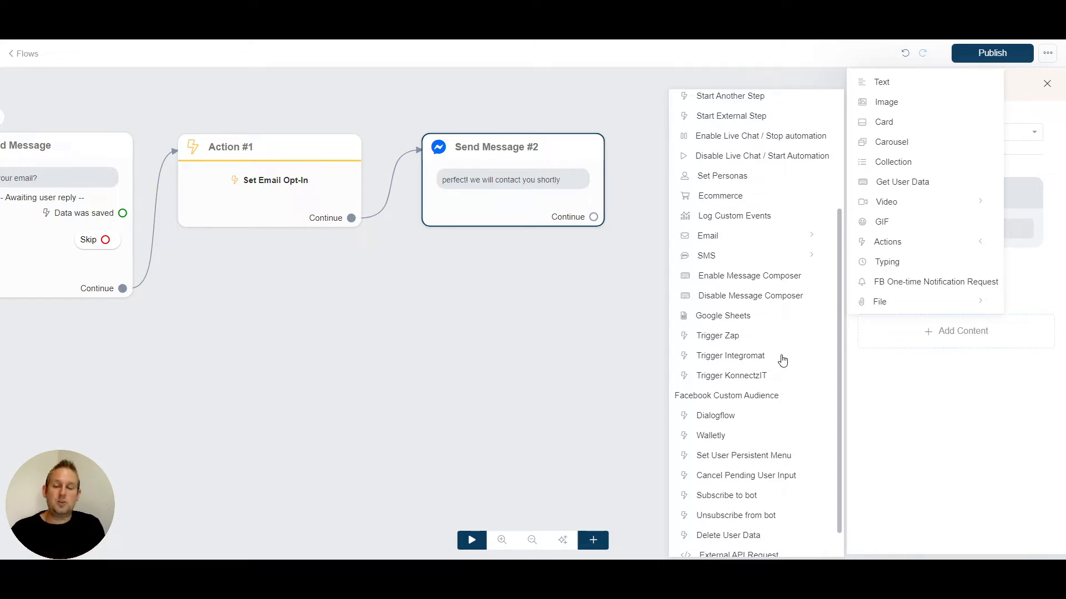
scroll(774, 377, down, 1)
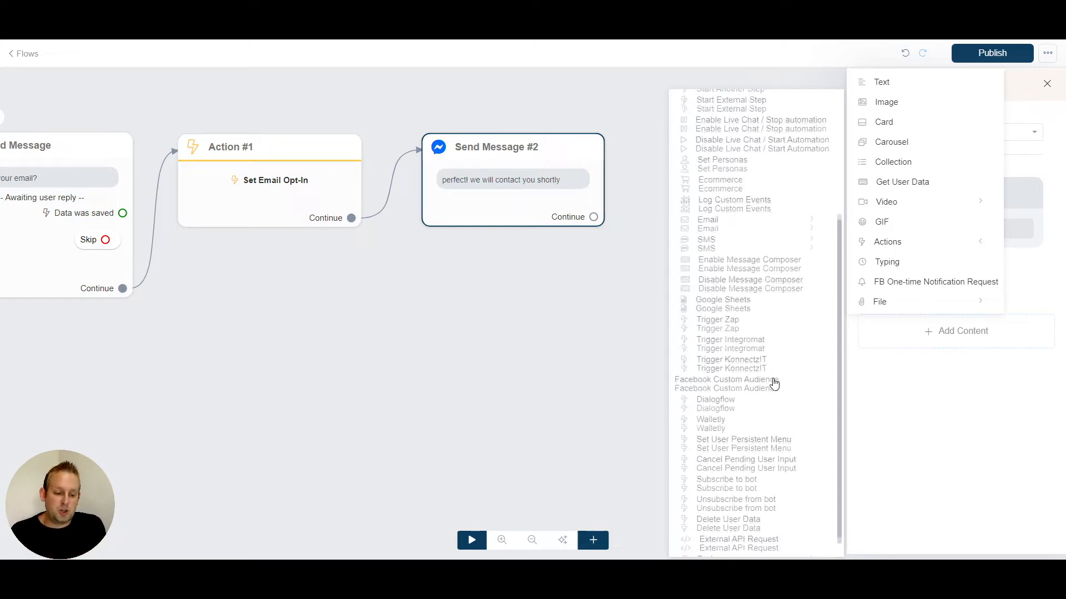
click(746, 526)
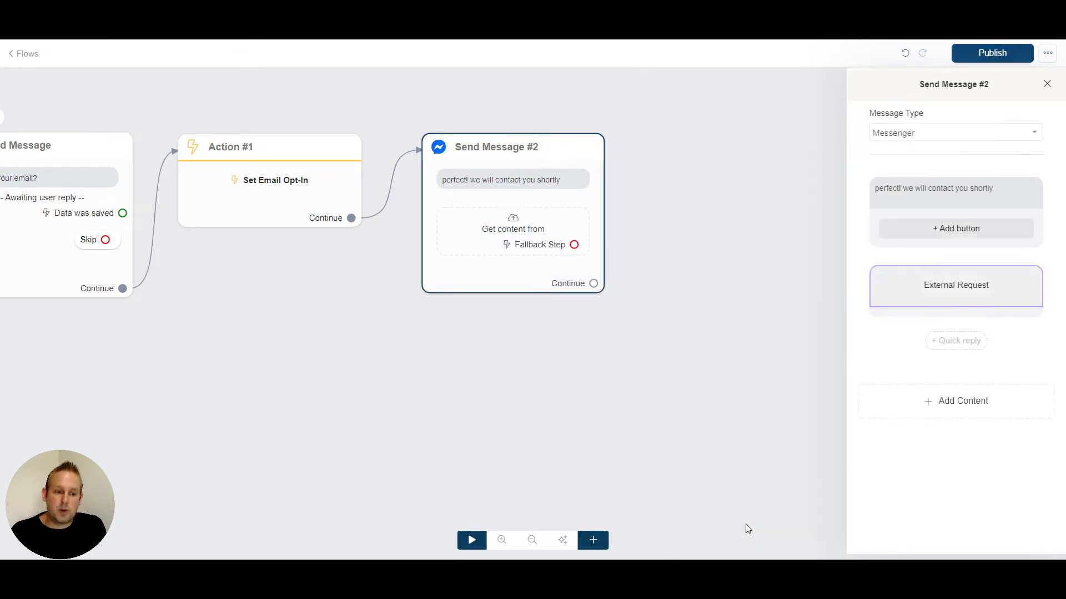
Open the new external request in Send Message #2 and set its request type to POST.
click(895, 287)
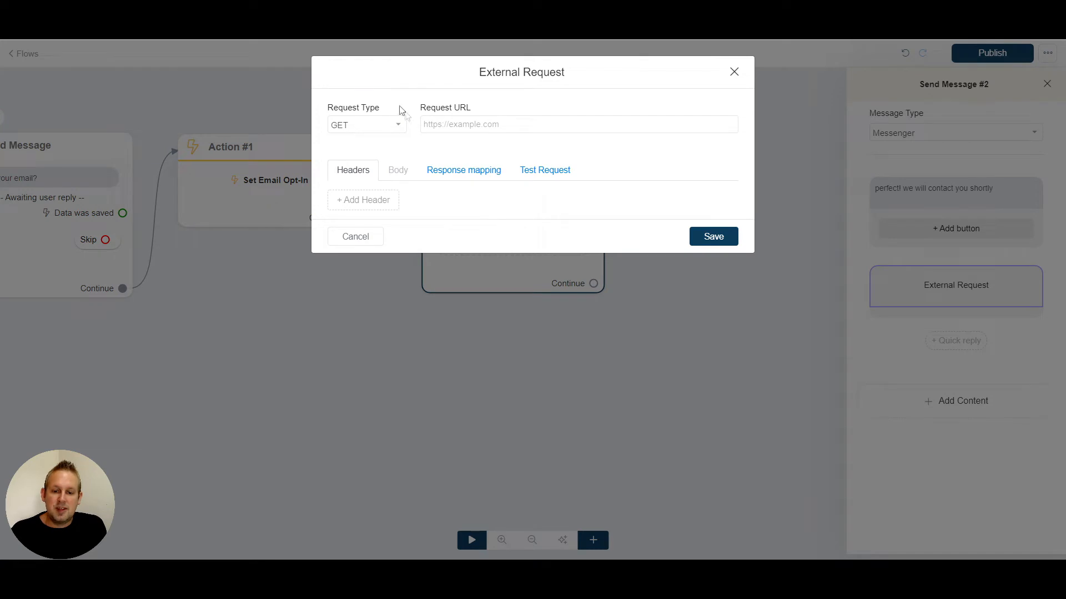
click(379, 125)
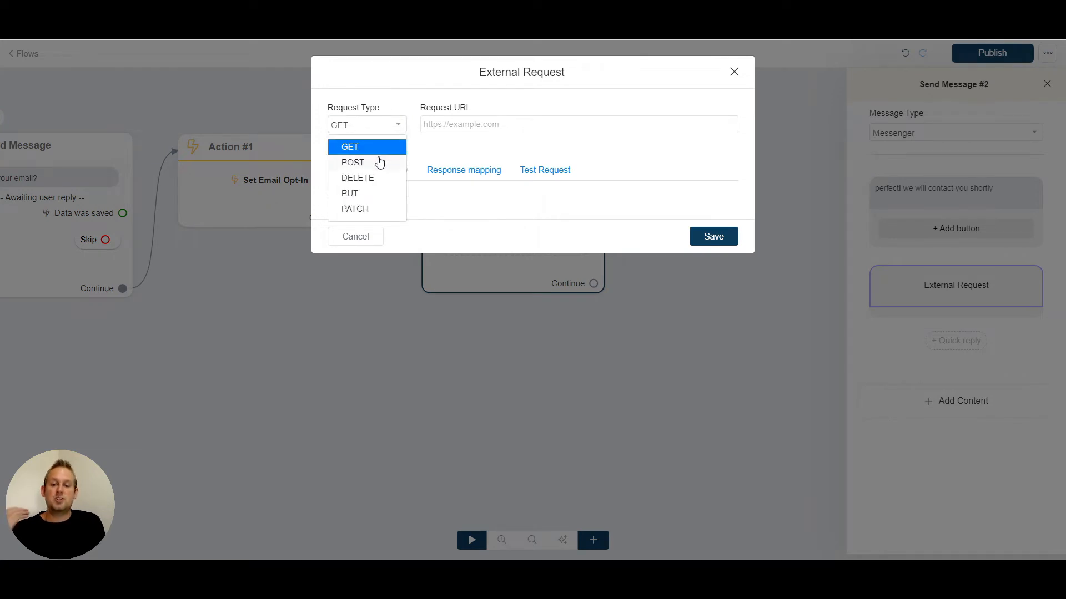
click(379, 162)
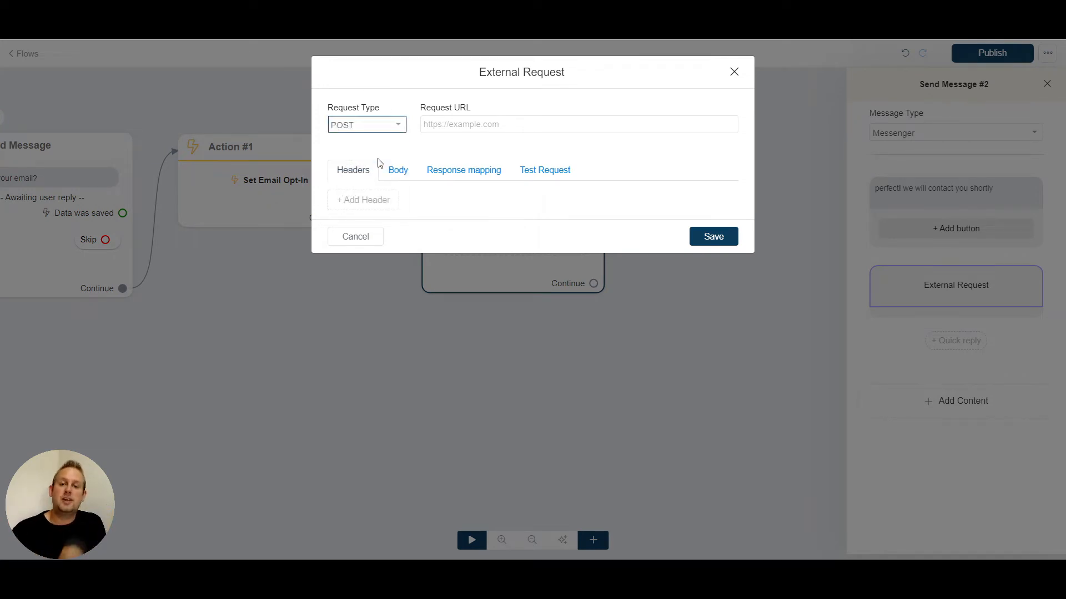
click(477, 125)
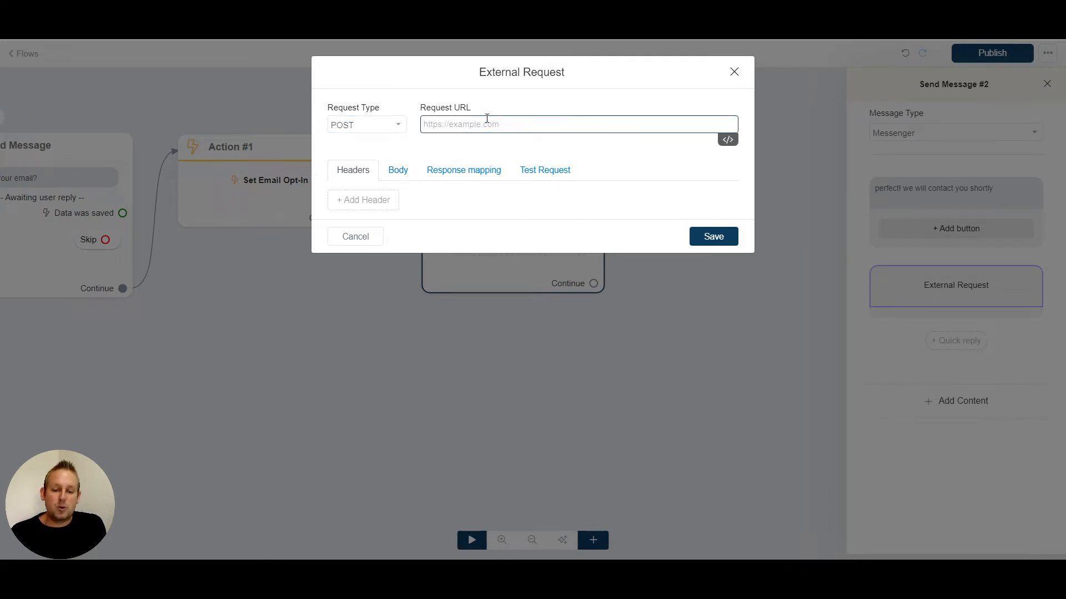
Switch the request body format to JSON and enter an empty pair of curly braces on separate lines.
click(404, 170)
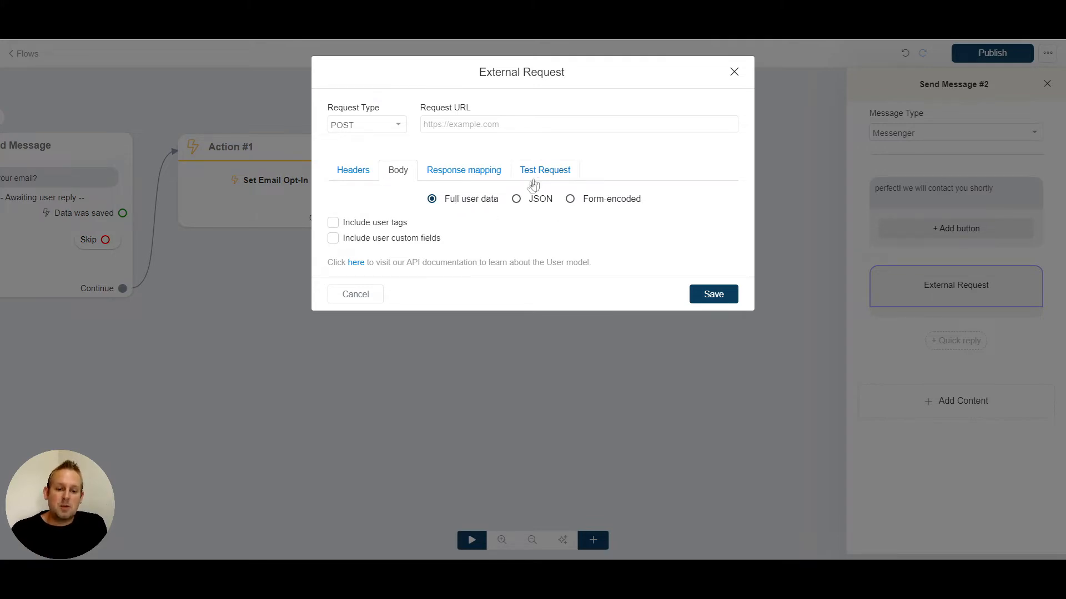
click(538, 199)
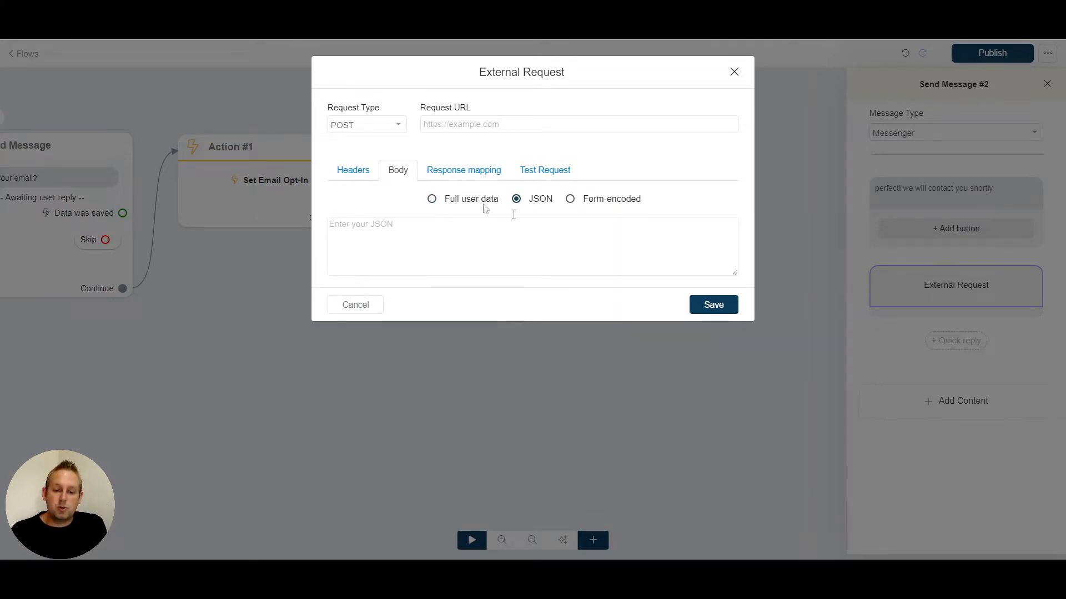
click(347, 240)
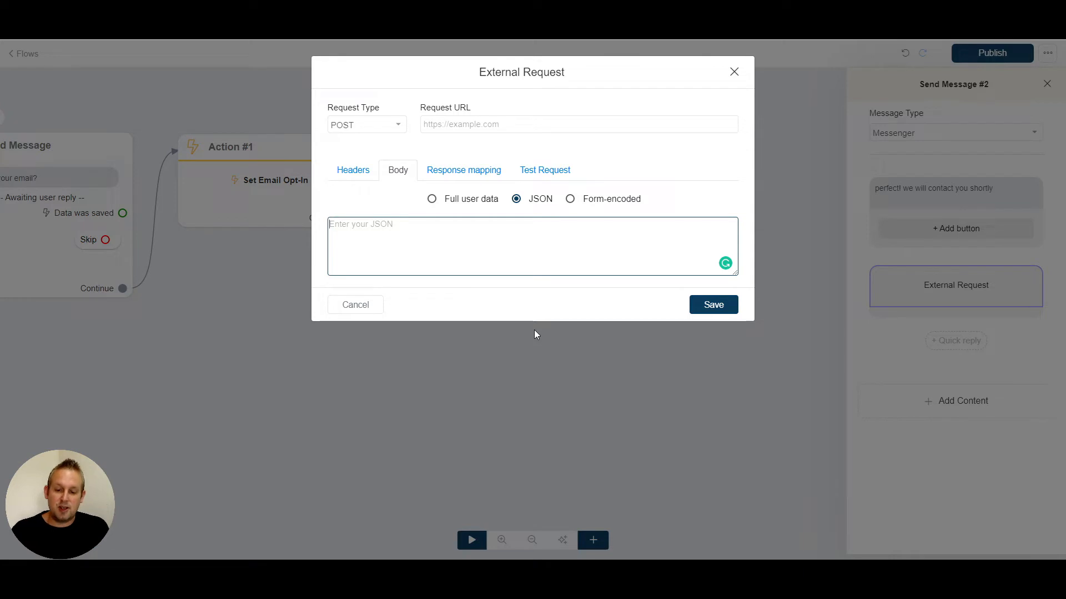
text({)
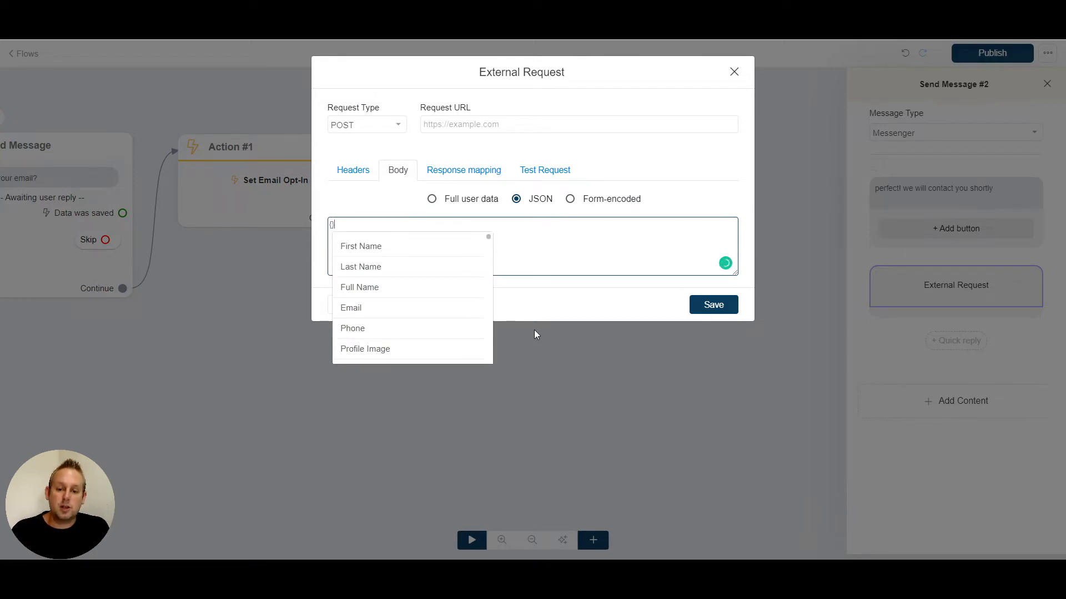
text(})
key(Return)
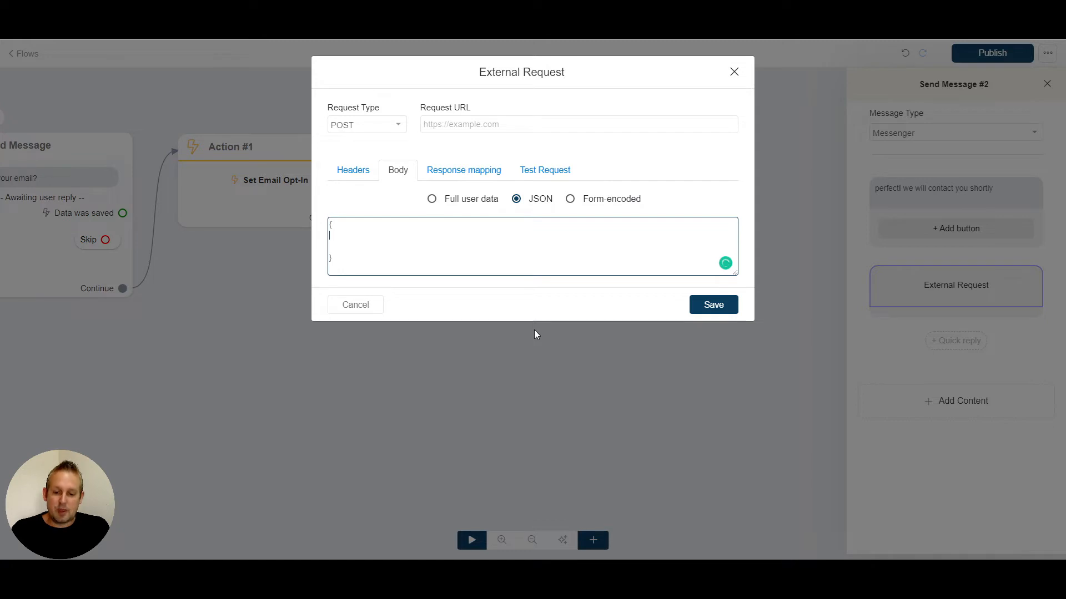
Add the entry "firstname":"{{first_name}}" inside the JSON braces, using the First Name variable and ending with a comma.
text(")
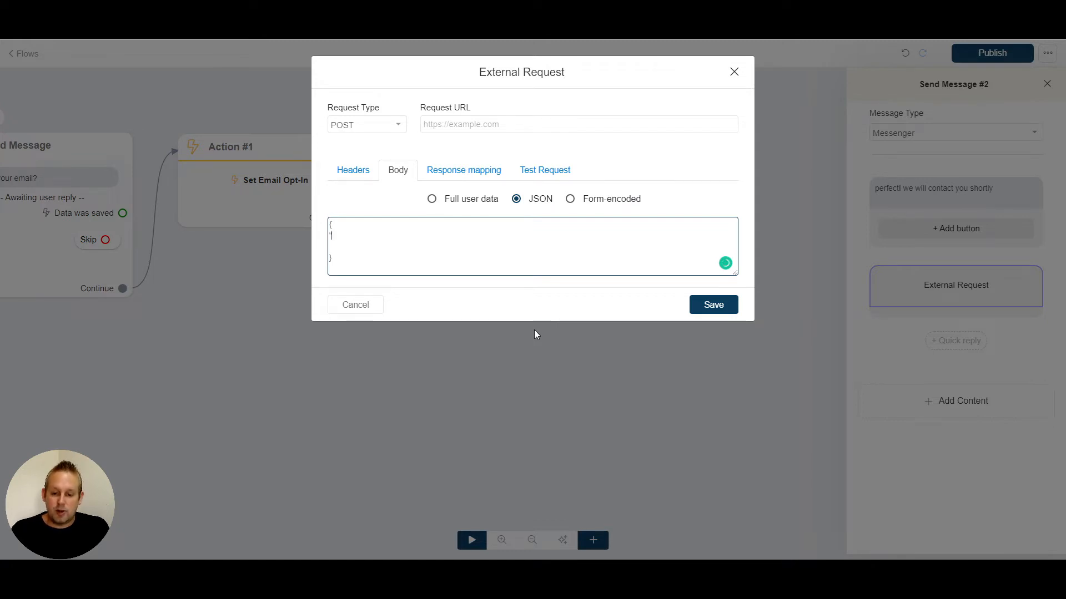
text(firstname)
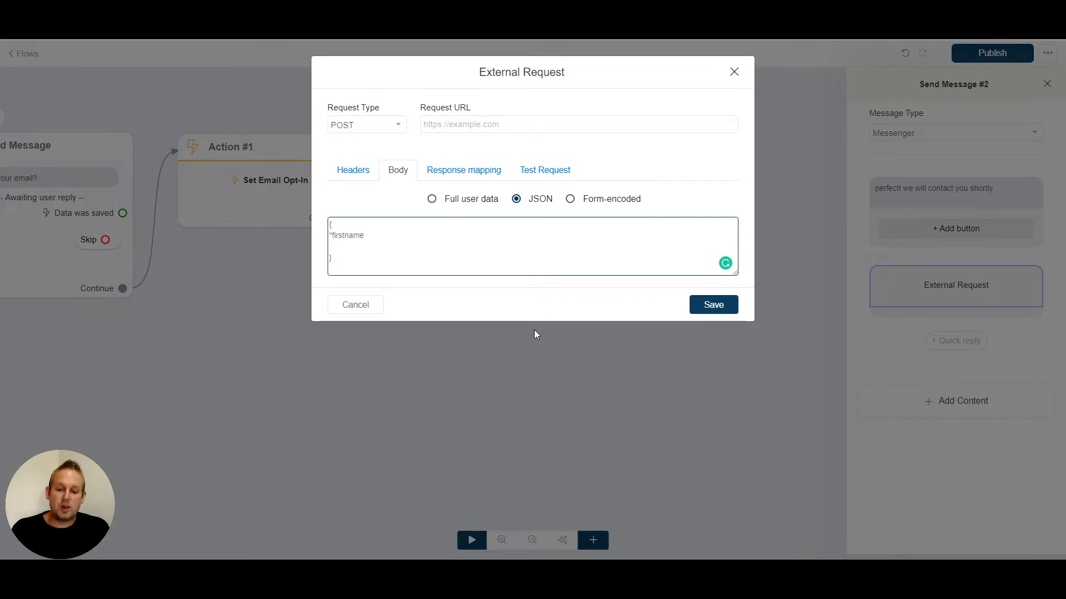
text(")
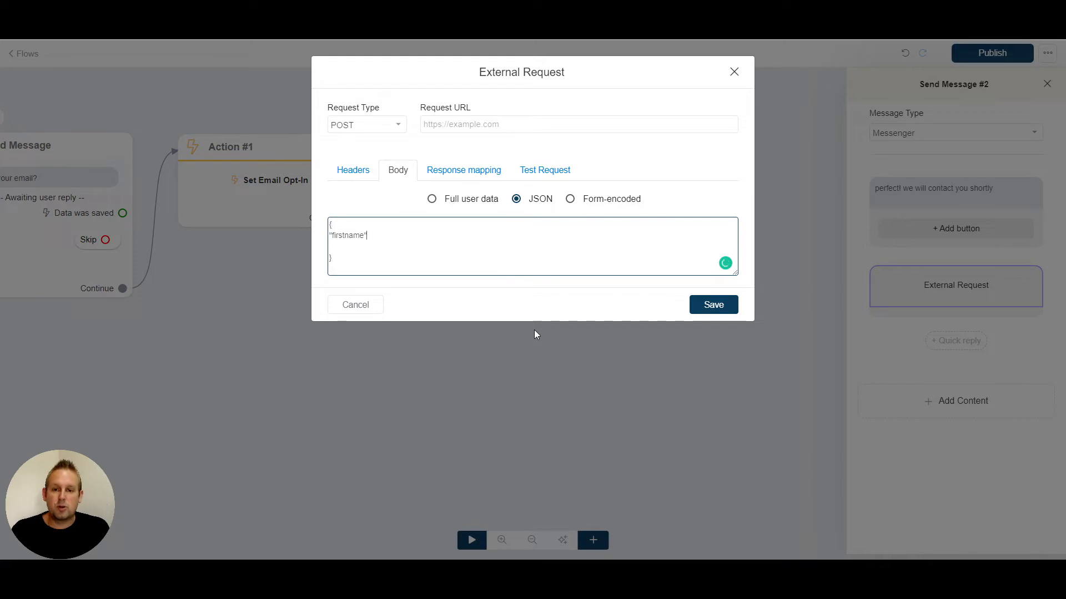
text(:)
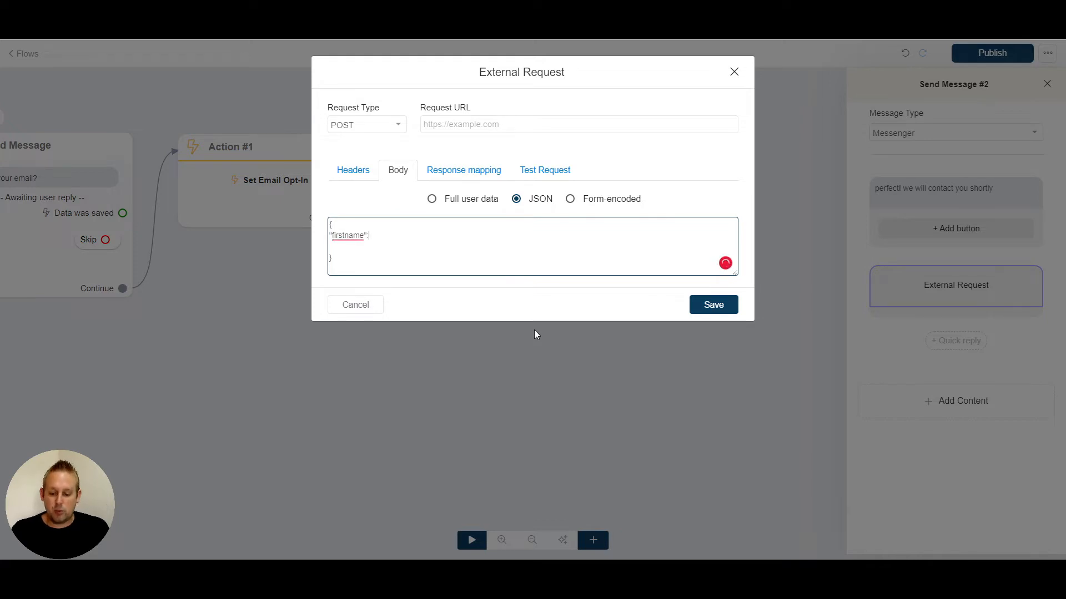
text({)
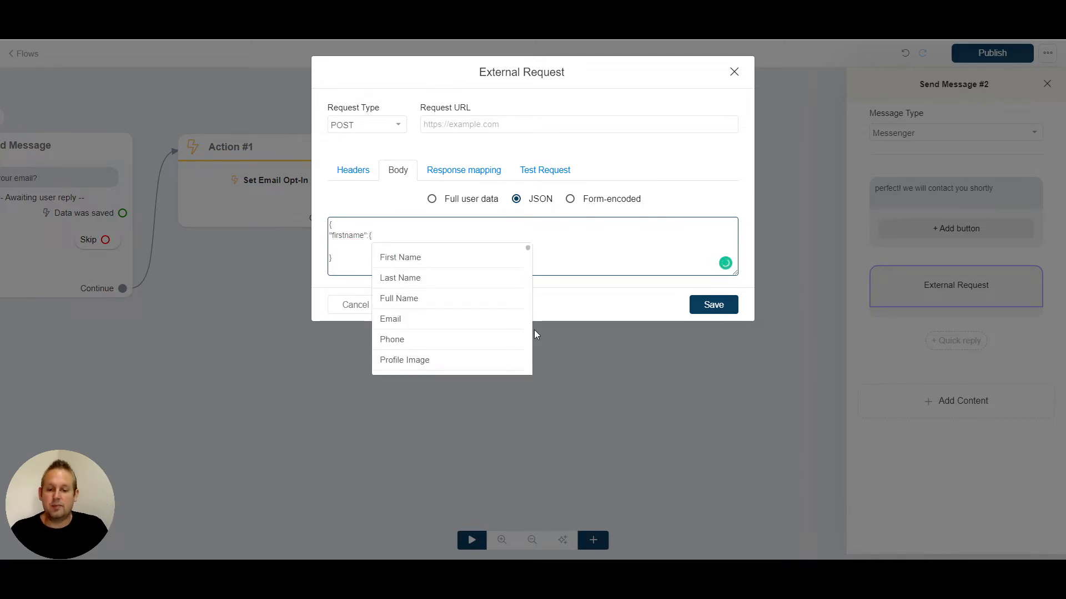
click(428, 255)
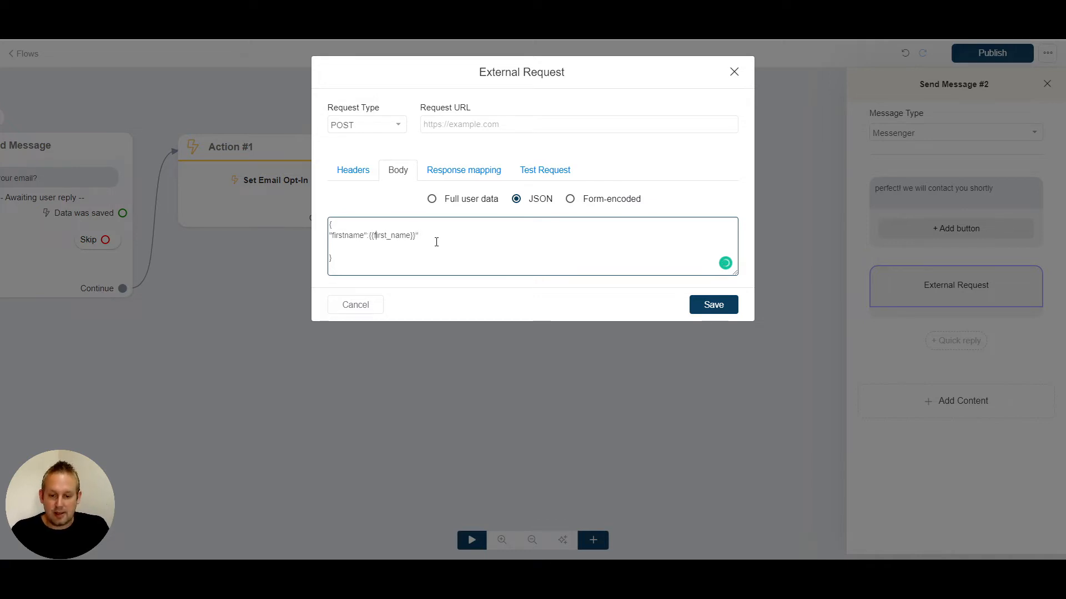
text(")
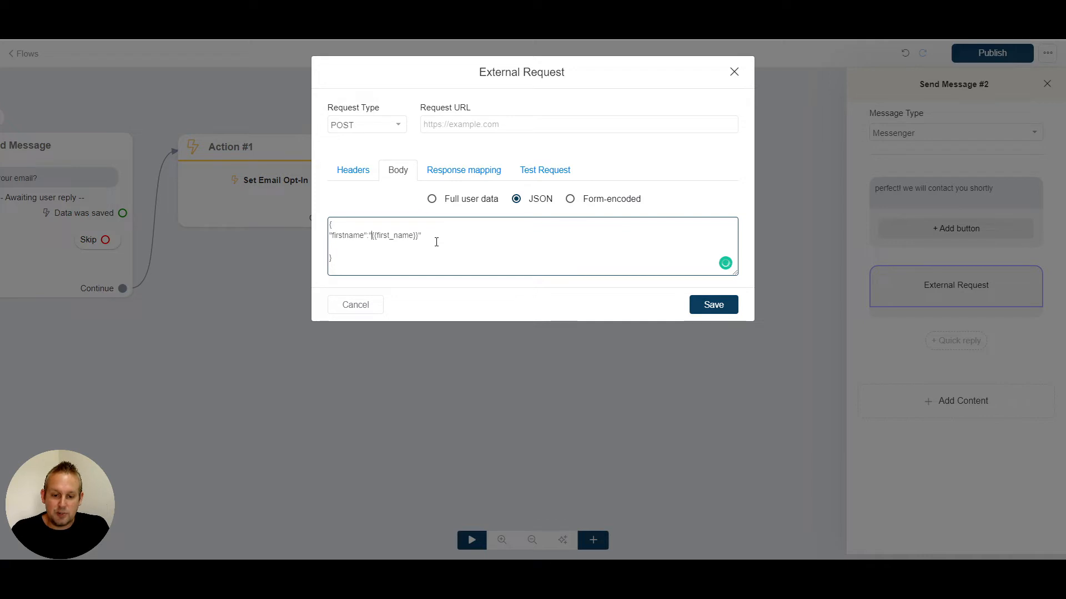
key(End)
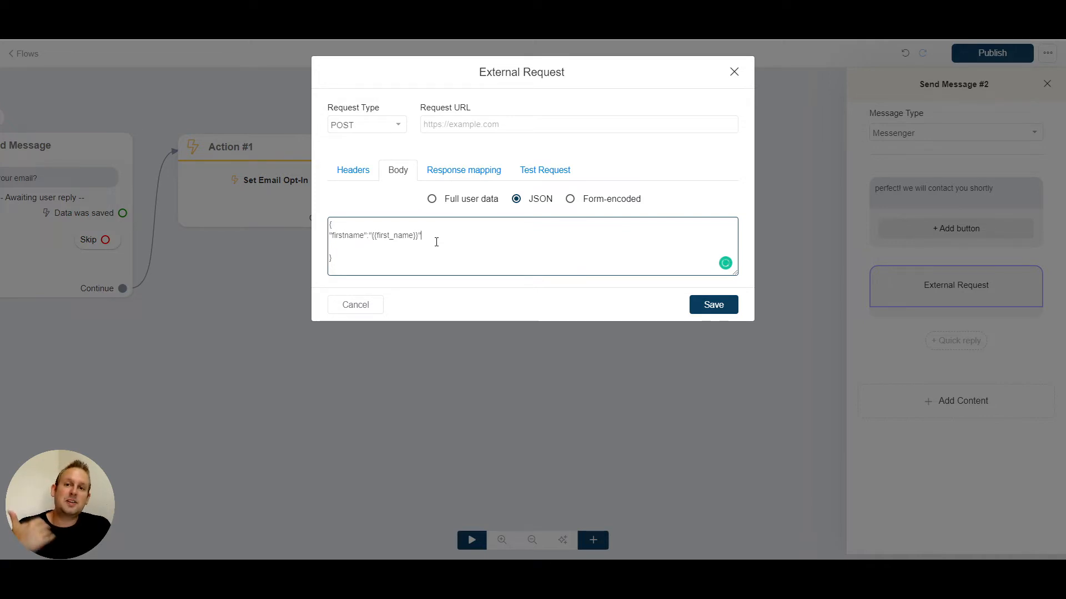
text(,)
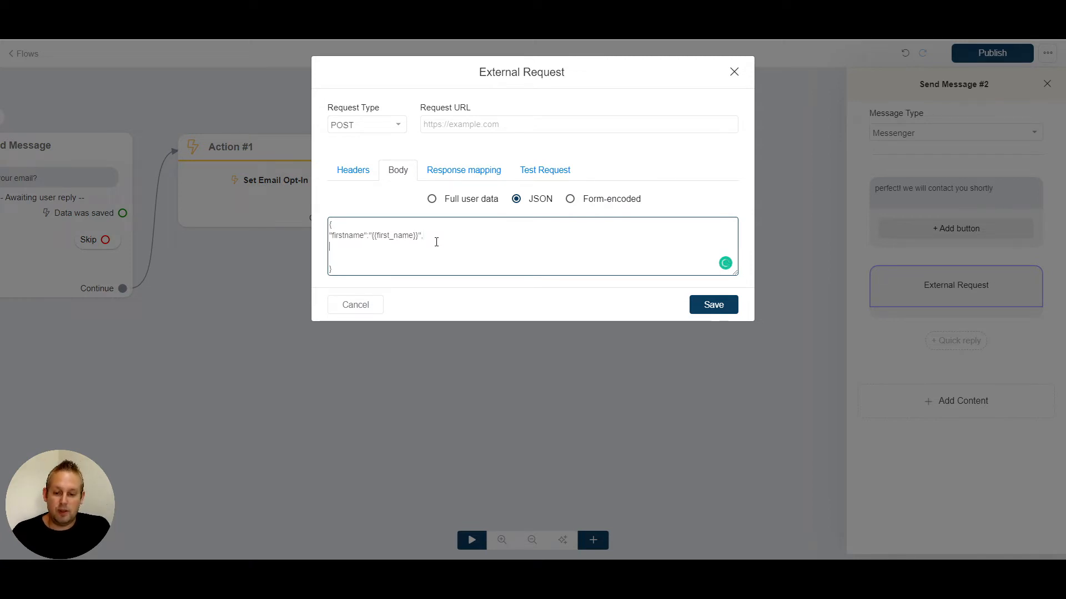
Add the entry "lastname":"{{last_name}}" on the following JSON line, using the Last Name variable and ending with a comma.
text("lastname)
key(BackSpace)
key(BackSpace)
key(BackSpace)
key(BackSpace)
text(name")
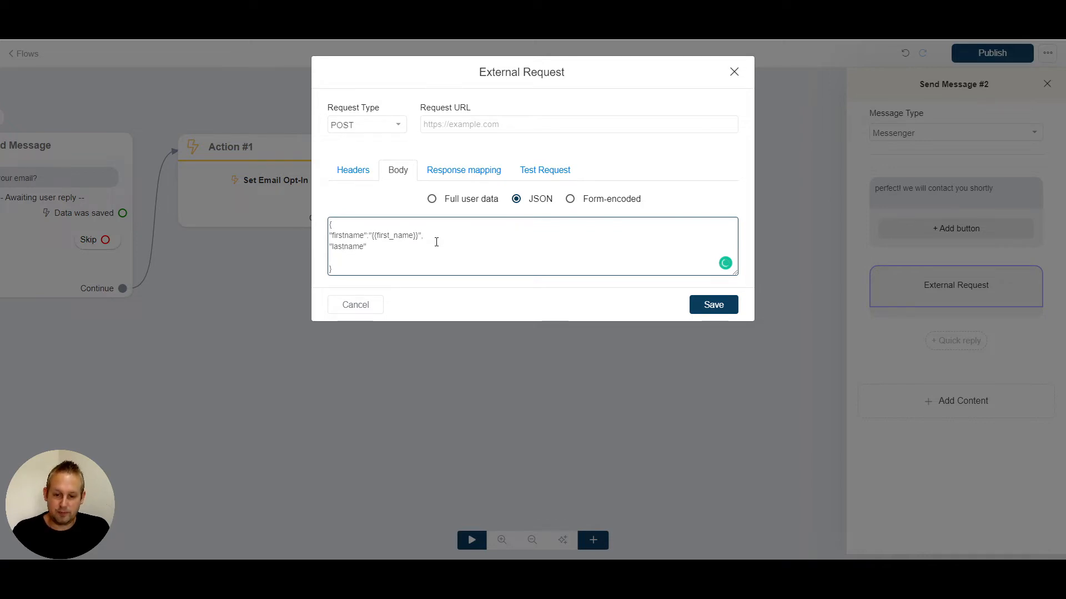
text(:"{las)
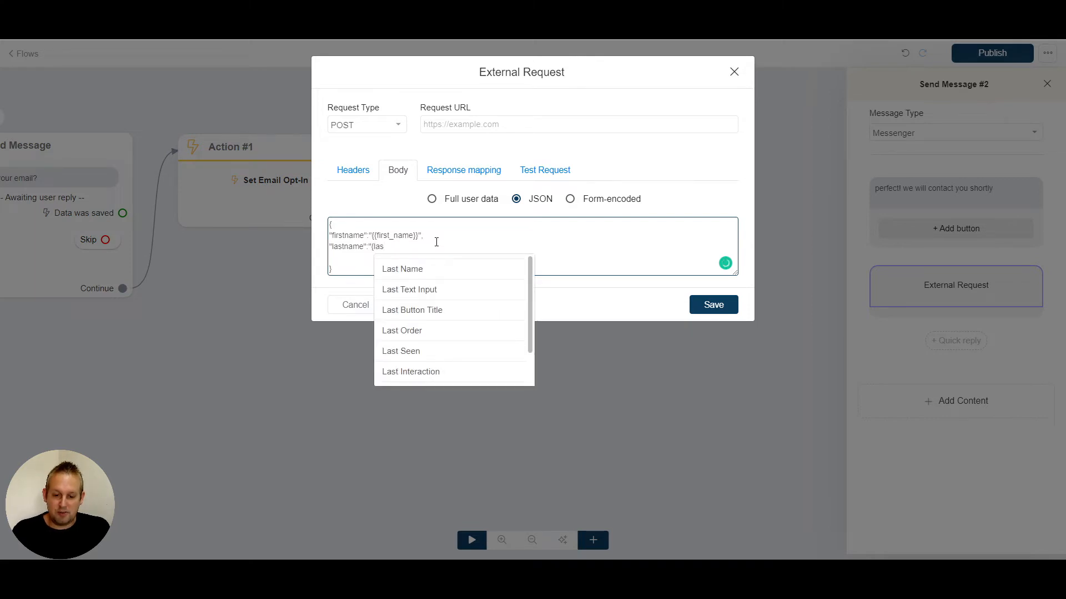
key(Return)
text(")
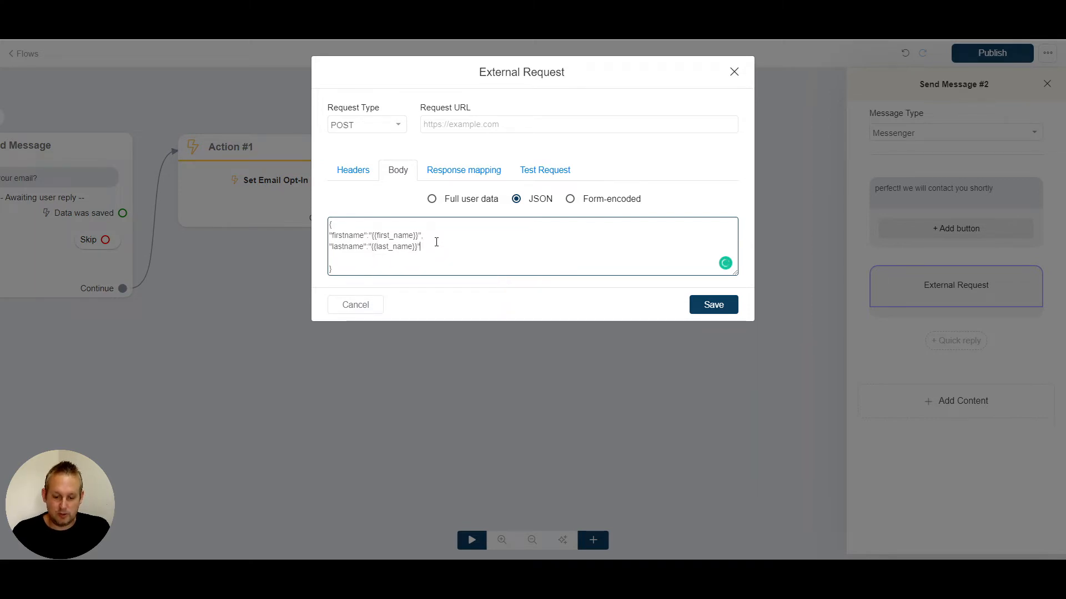
text(,)
key(Return)
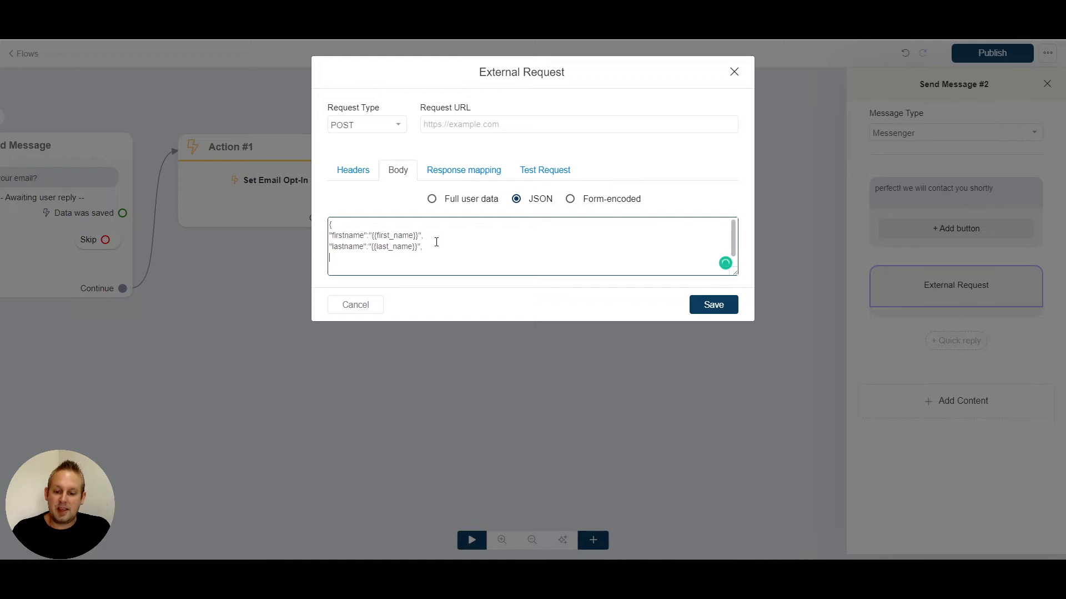
Add an "email" entry with the {{email}} variable as the third line of the JSON body.
text("email)
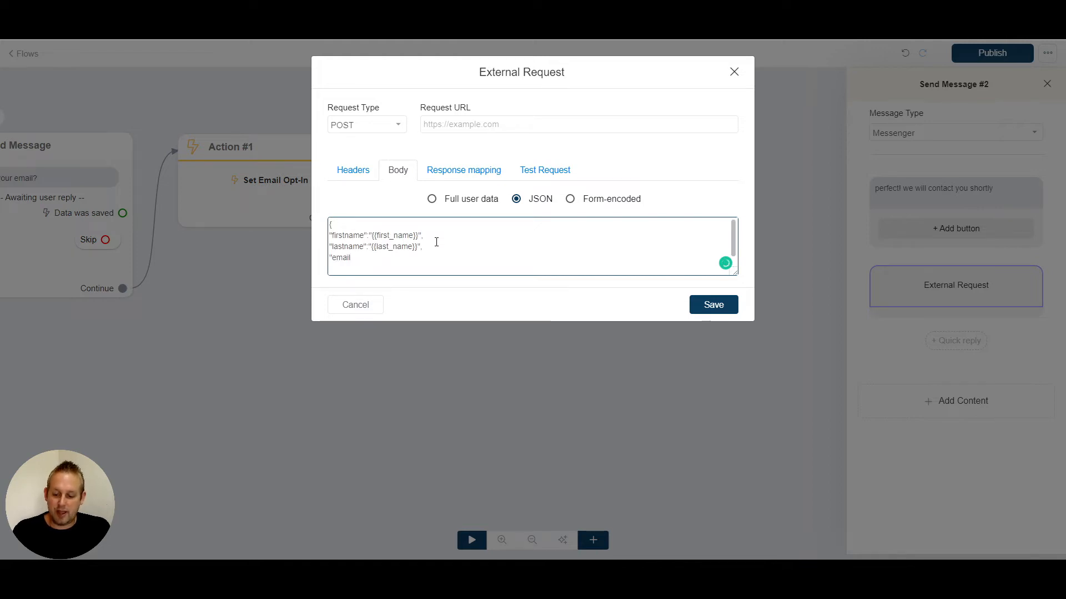
text(")
text(:"{)
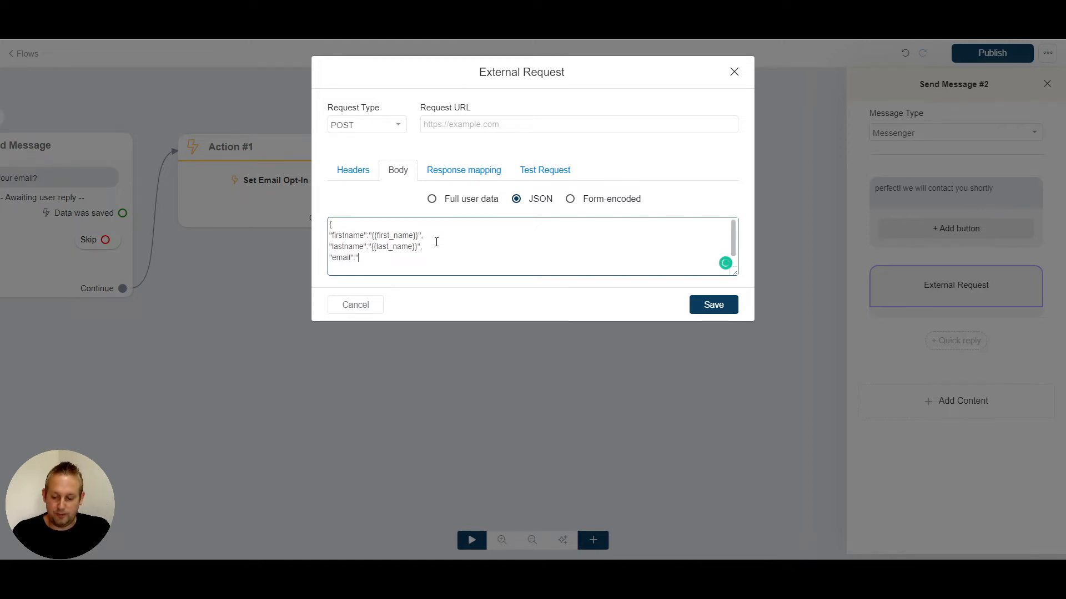
text({email}})
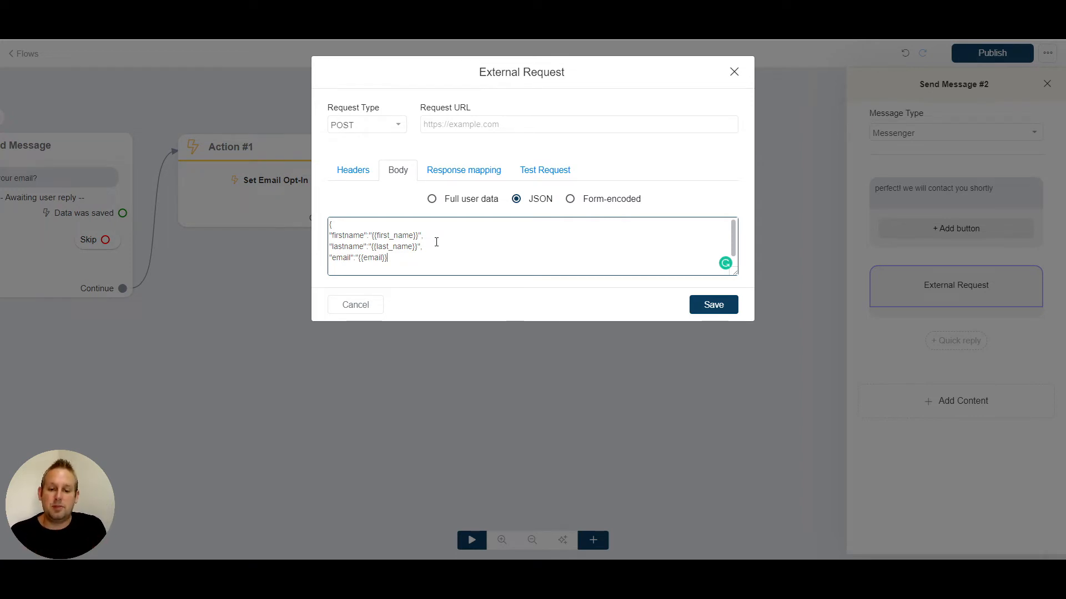
scroll(422, 249, down, 1)
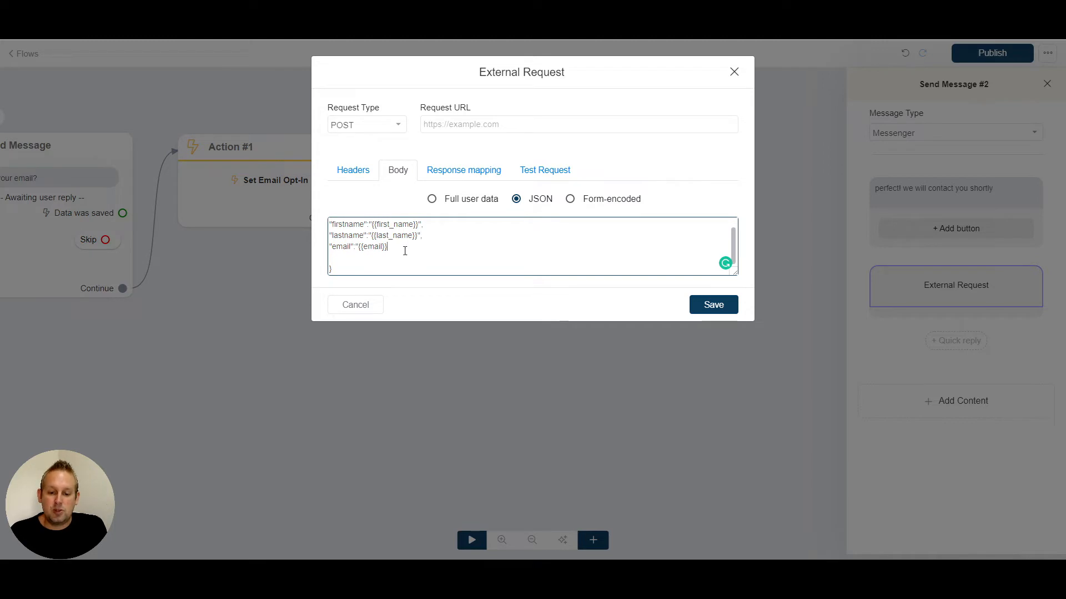
scroll(405, 251, up, 1)
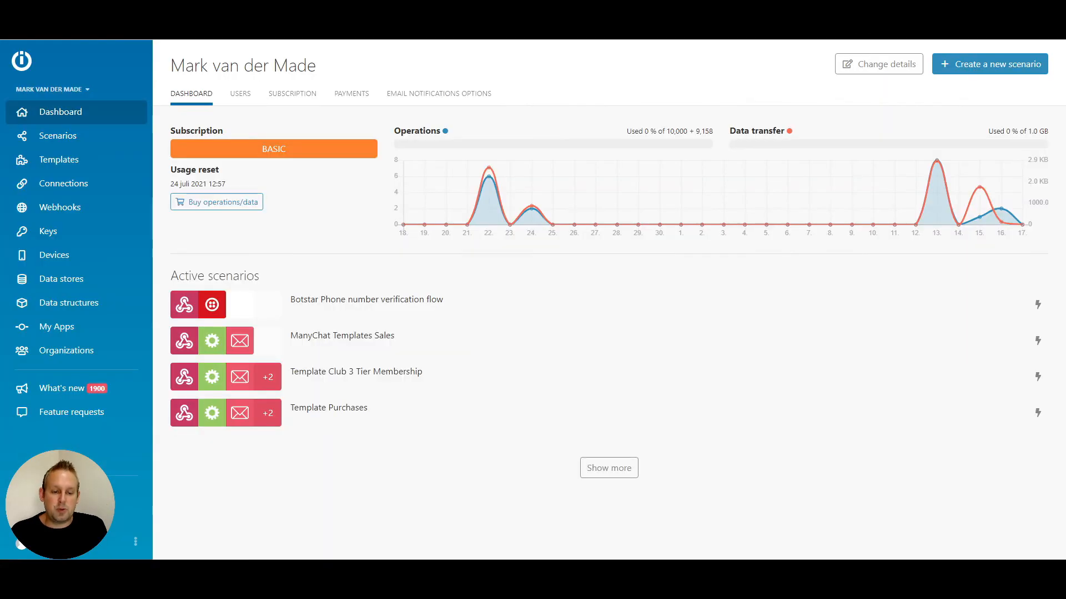
Create a new Integromat scenario without preselected services and add a Webhooks Custom webhook trigger as its first module.
click(991, 64)
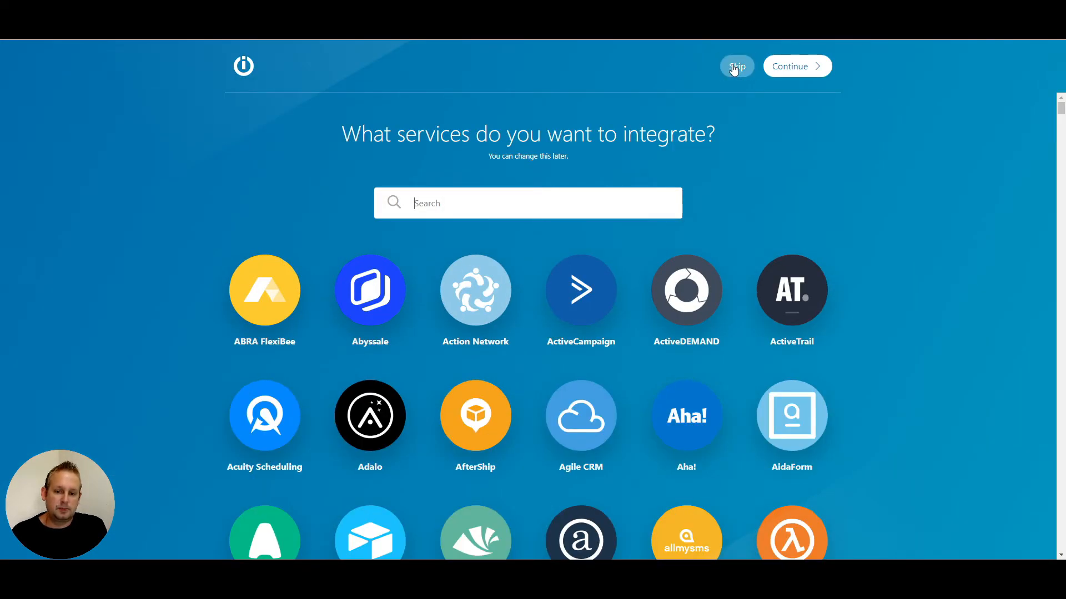
click(736, 66)
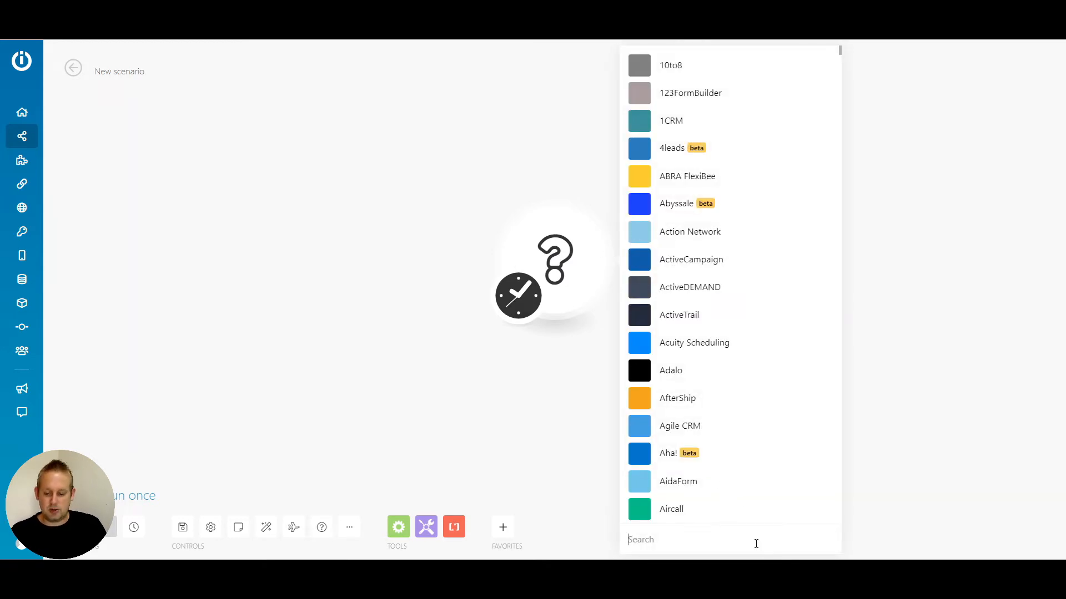
text(webhook)
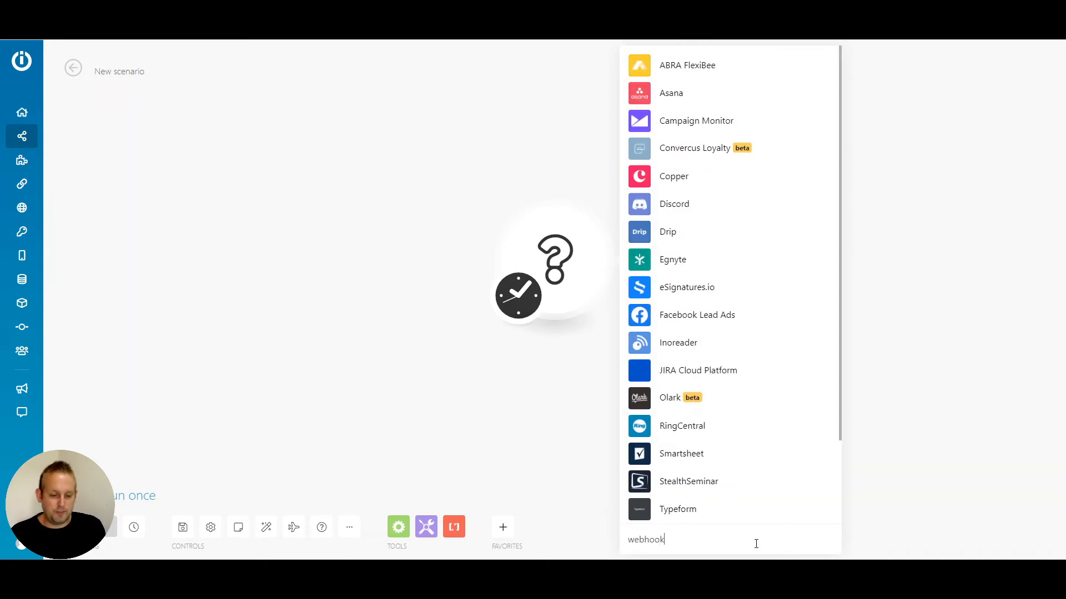
scroll(725, 479, down, 2)
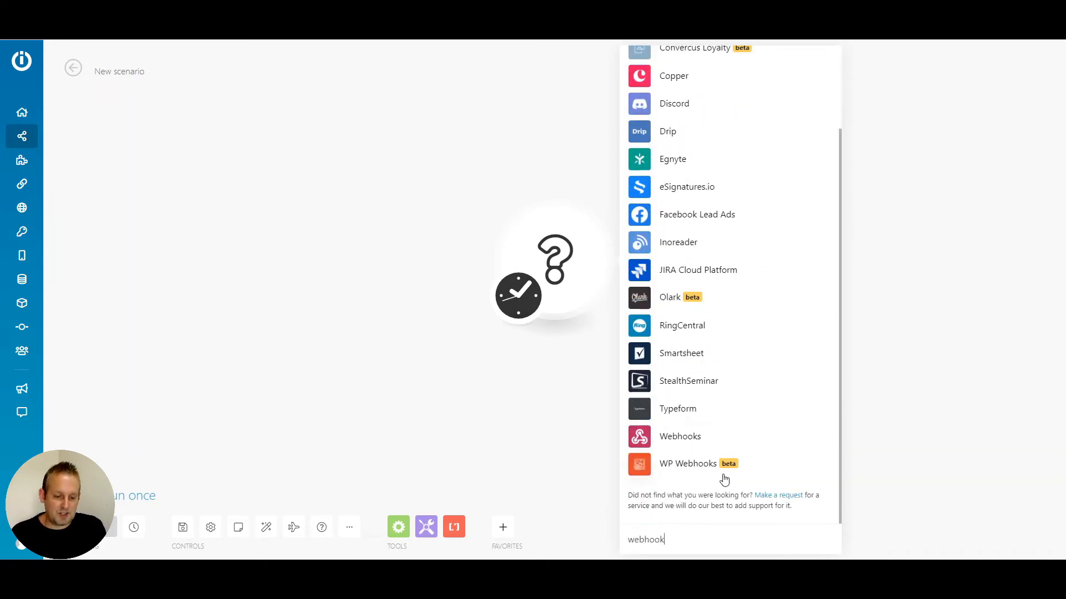
click(680, 438)
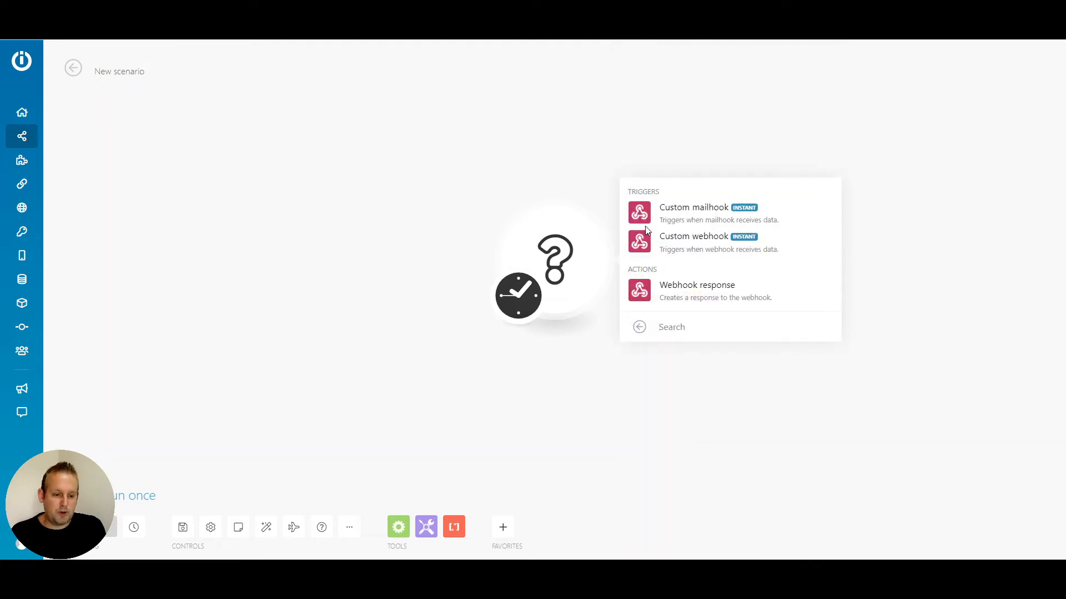
click(677, 243)
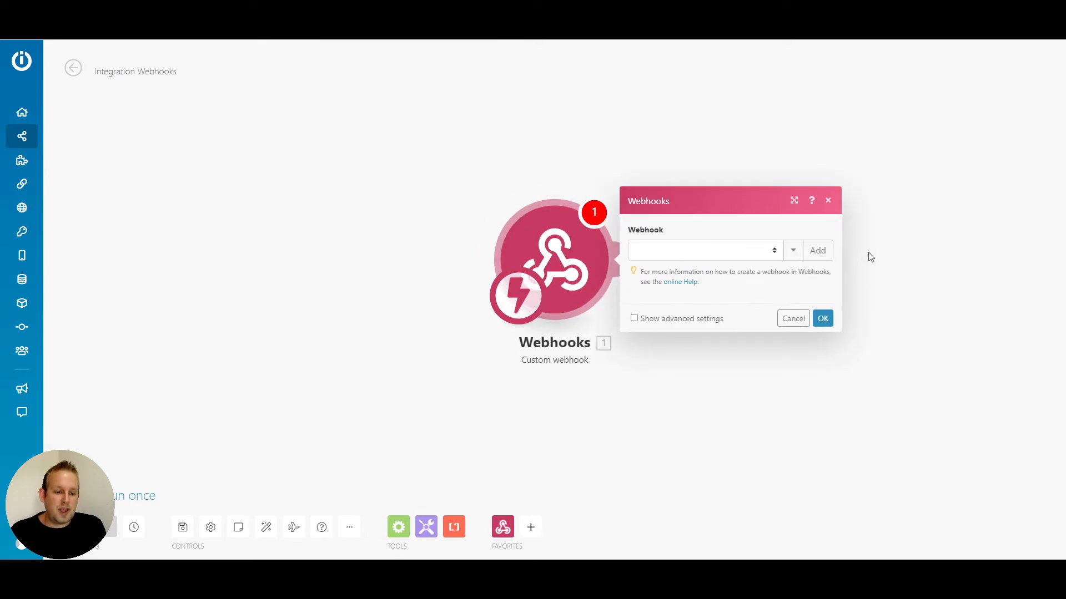
Select the Elegant Bots demo webhook, start re-determining its data structure and copy its address.
click(776, 252)
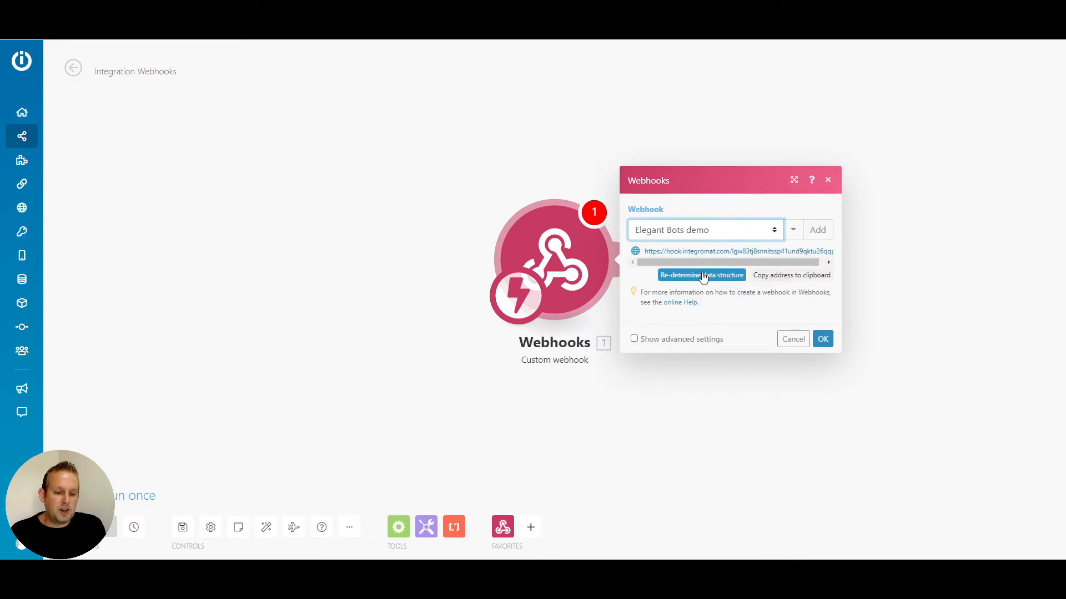
click(703, 277)
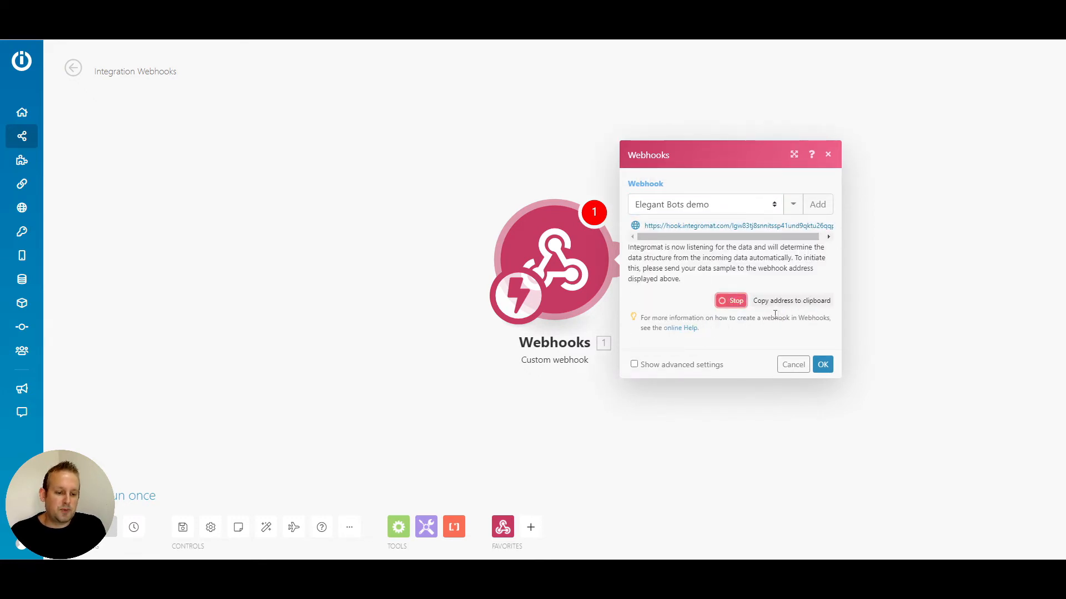
click(787, 302)
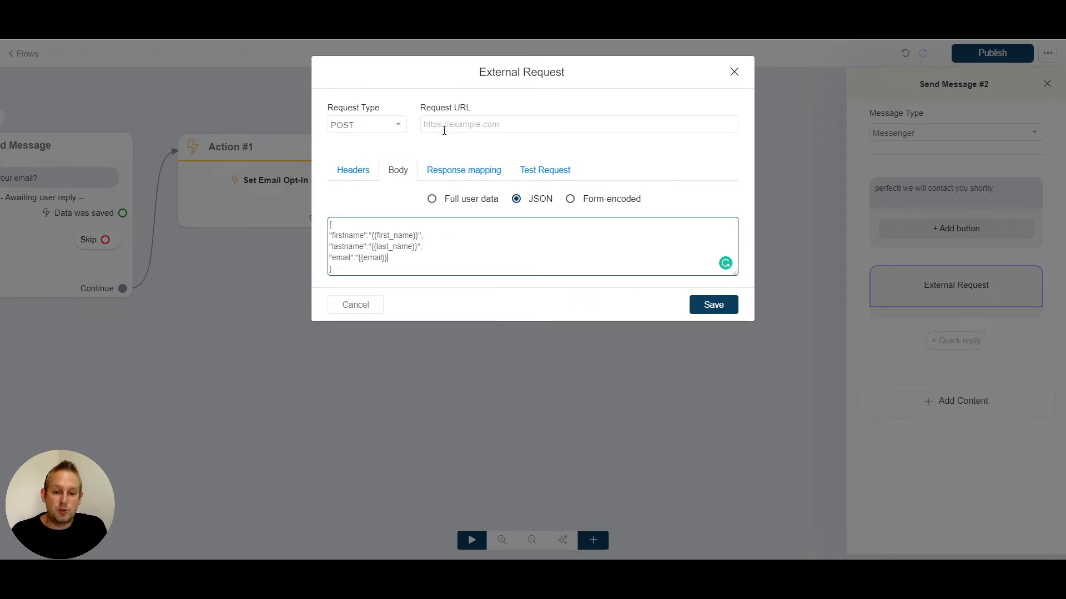
In the chatbot flow's external request, set the request URL to the copied webhook address and run a test request.
click(444, 124)
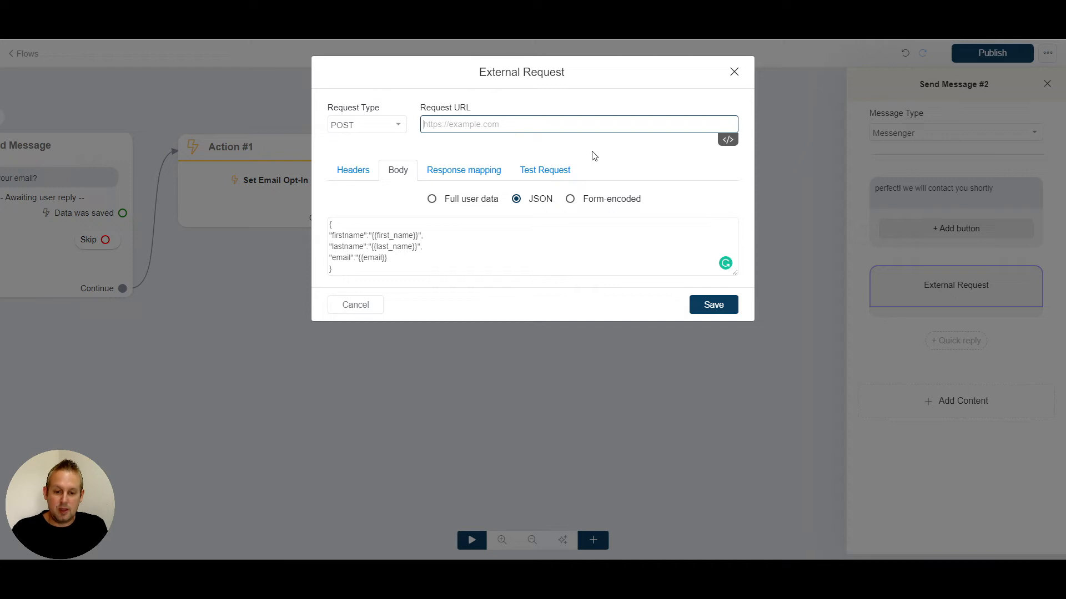
key(ctrl+v)
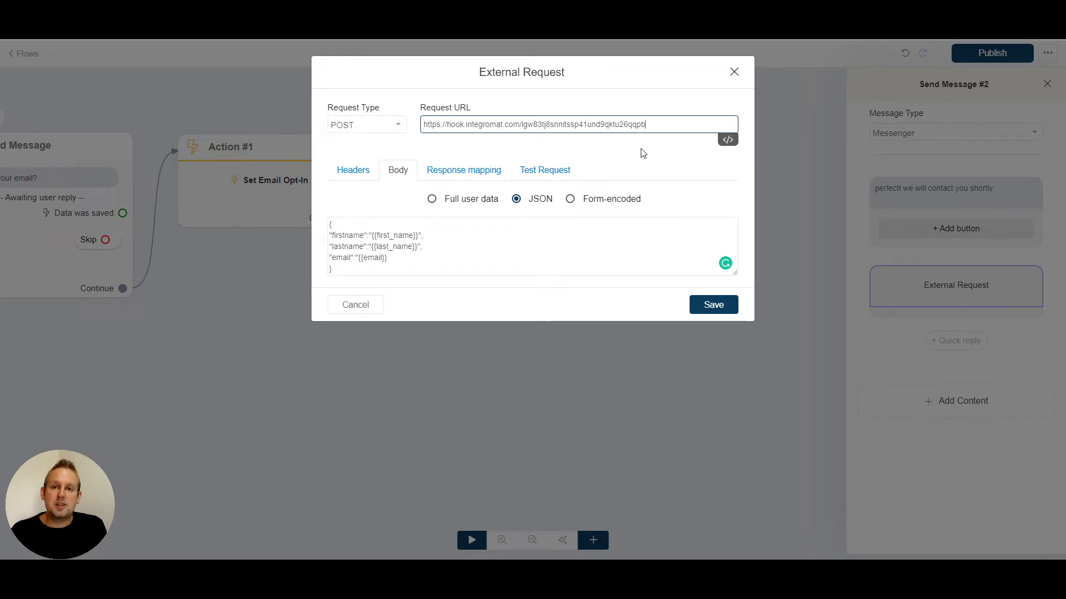
click(554, 172)
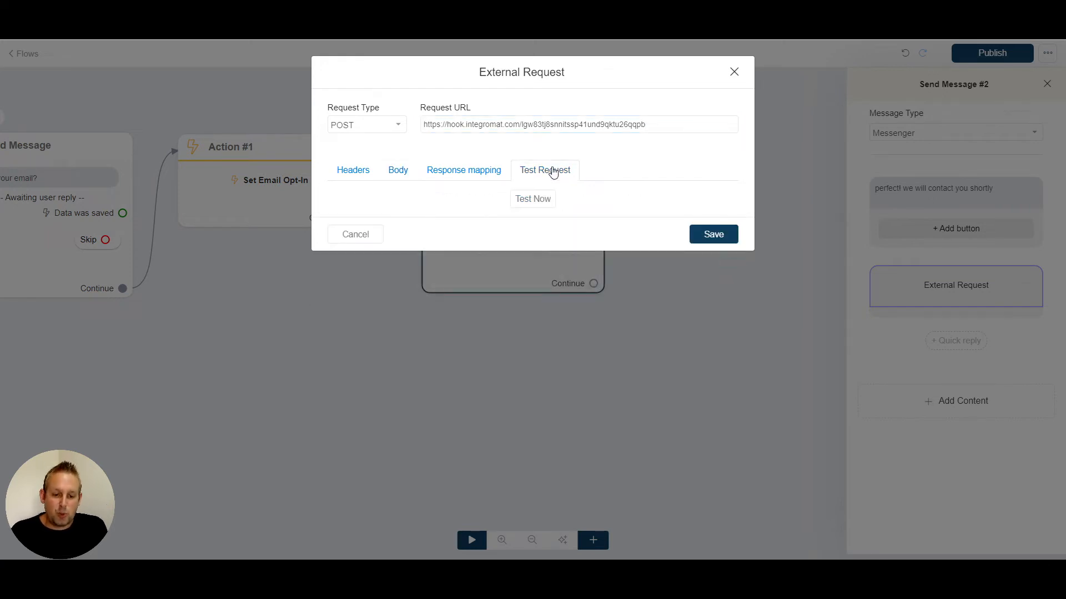
click(537, 199)
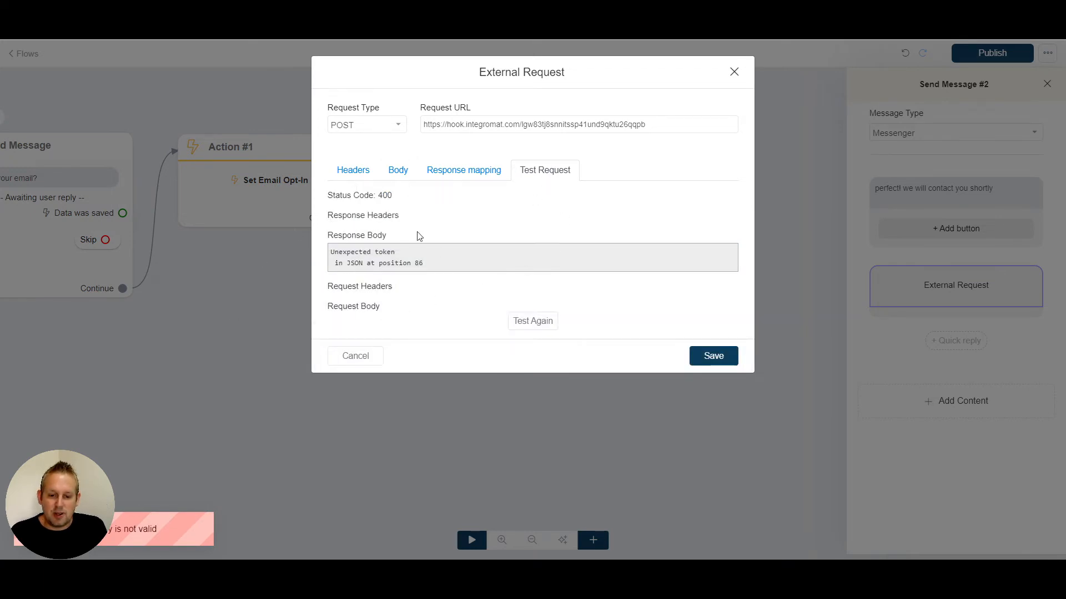
Add the missing closing quotation mark after {{email}} in the JSON body and run the test request again.
click(396, 172)
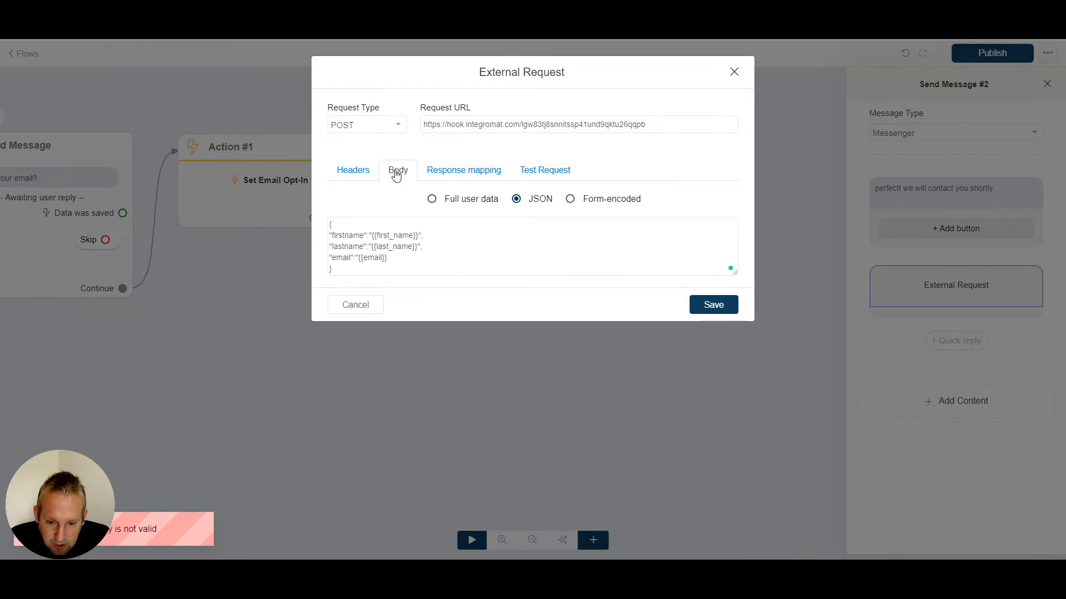
click(410, 257)
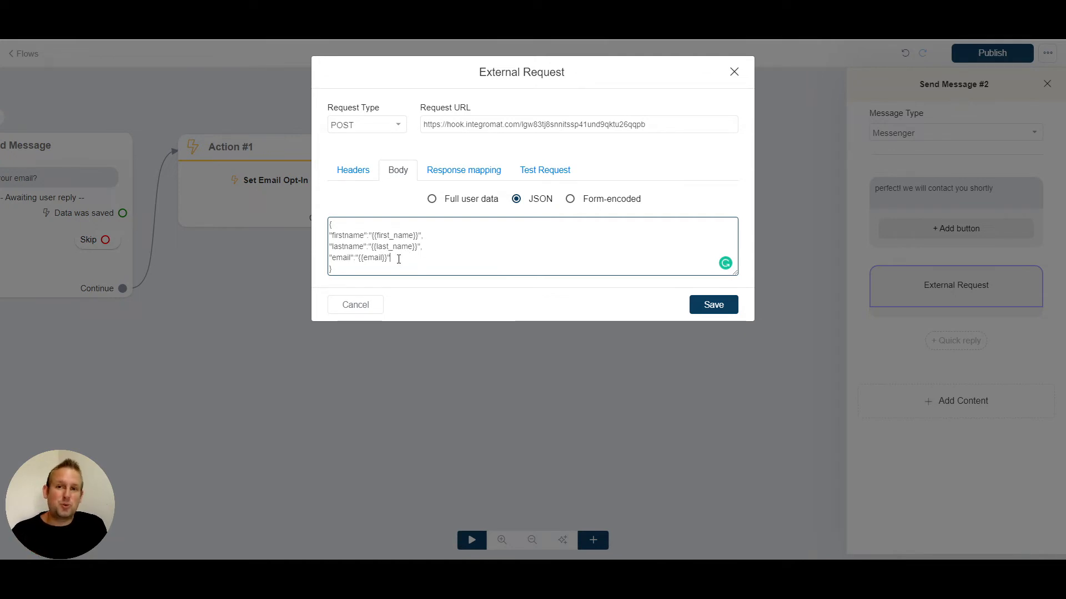
click(561, 170)
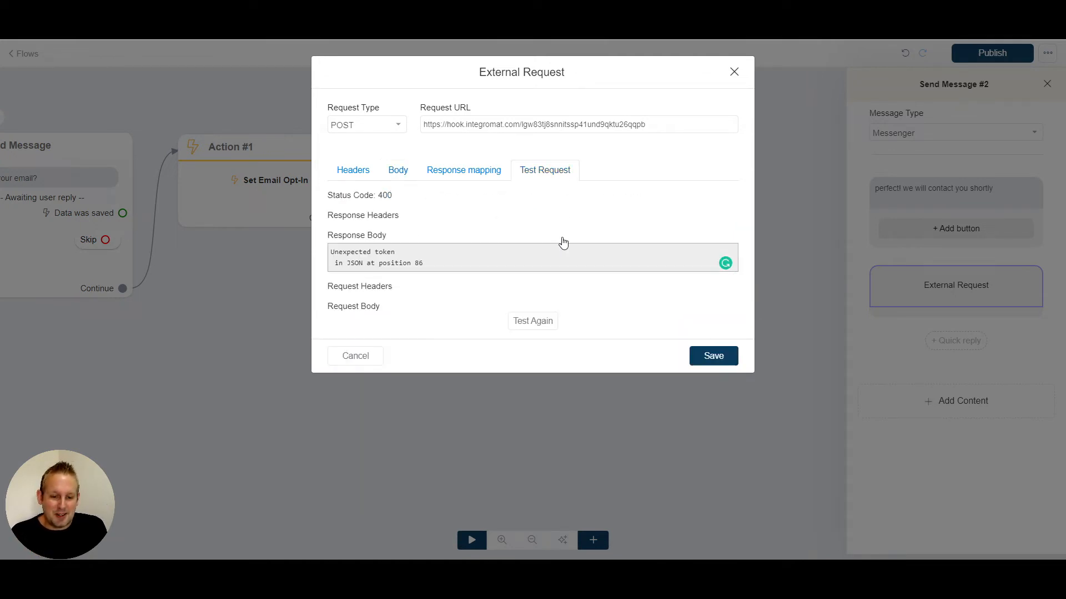
click(550, 321)
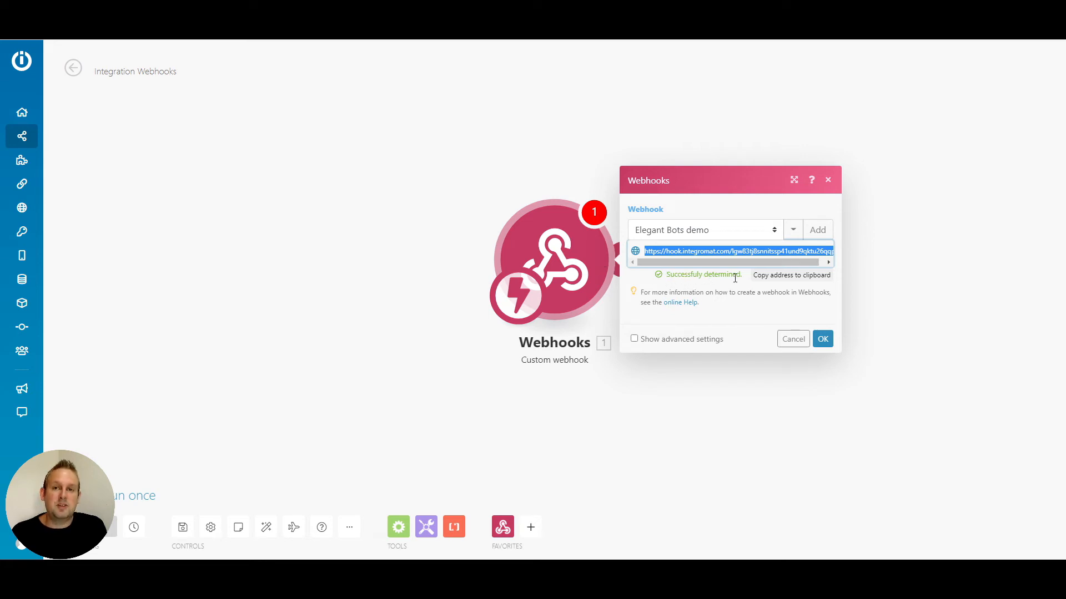
Confirm the webhook settings in Integromat and add a HubSpot CRM Create/Update a Contact module after the webhook.
click(823, 339)
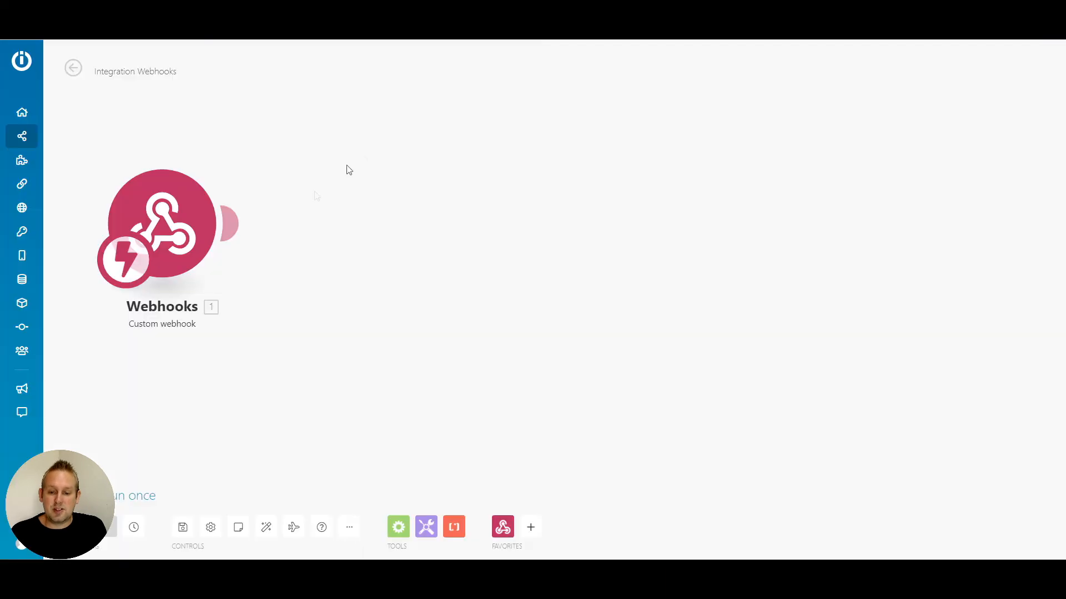
click(240, 227)
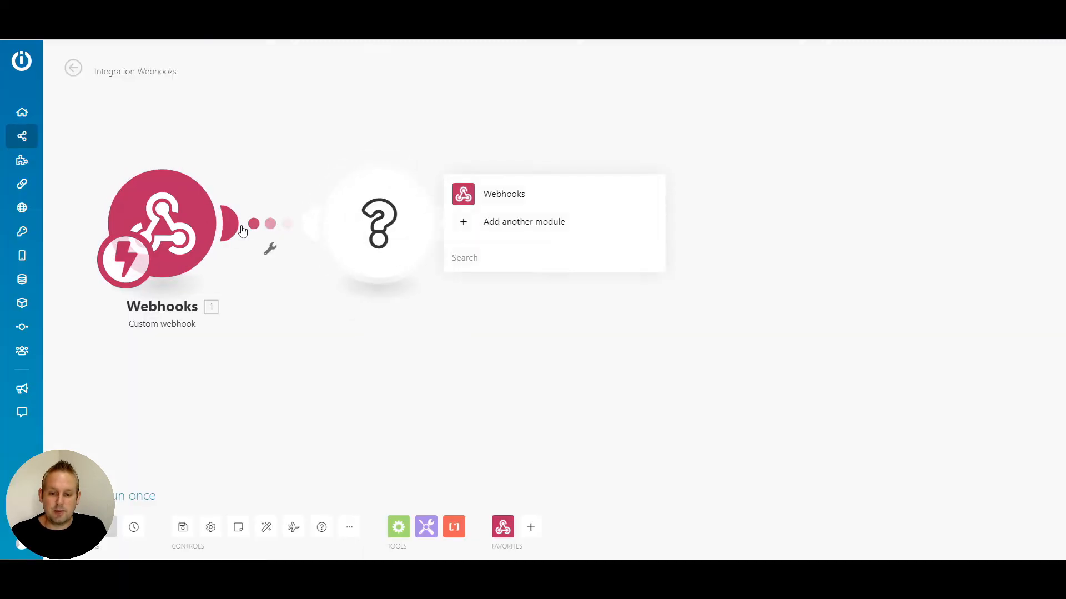
text(h)
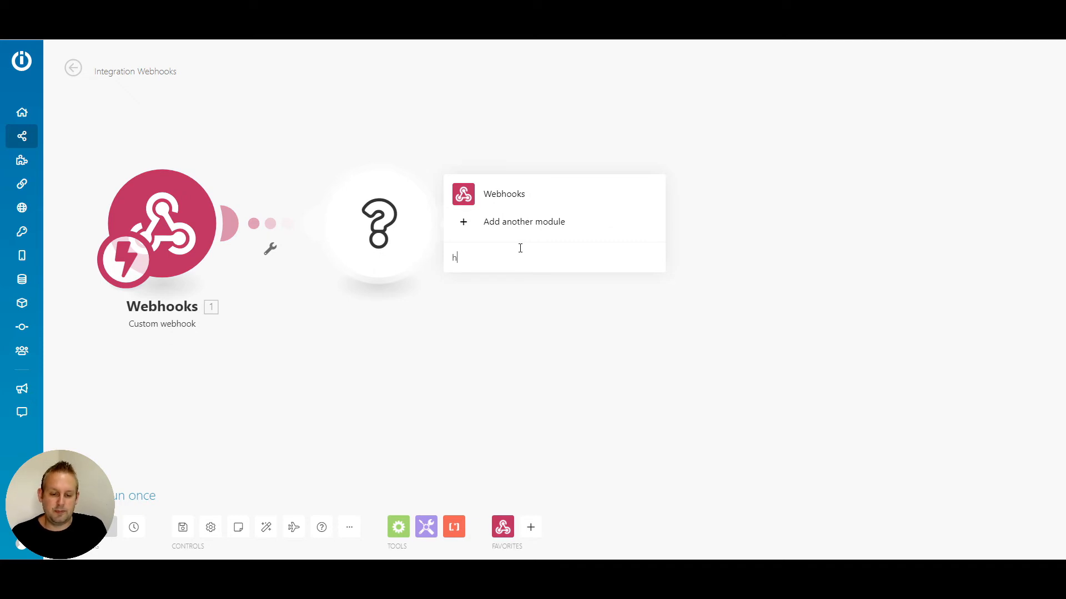
text(ubspot)
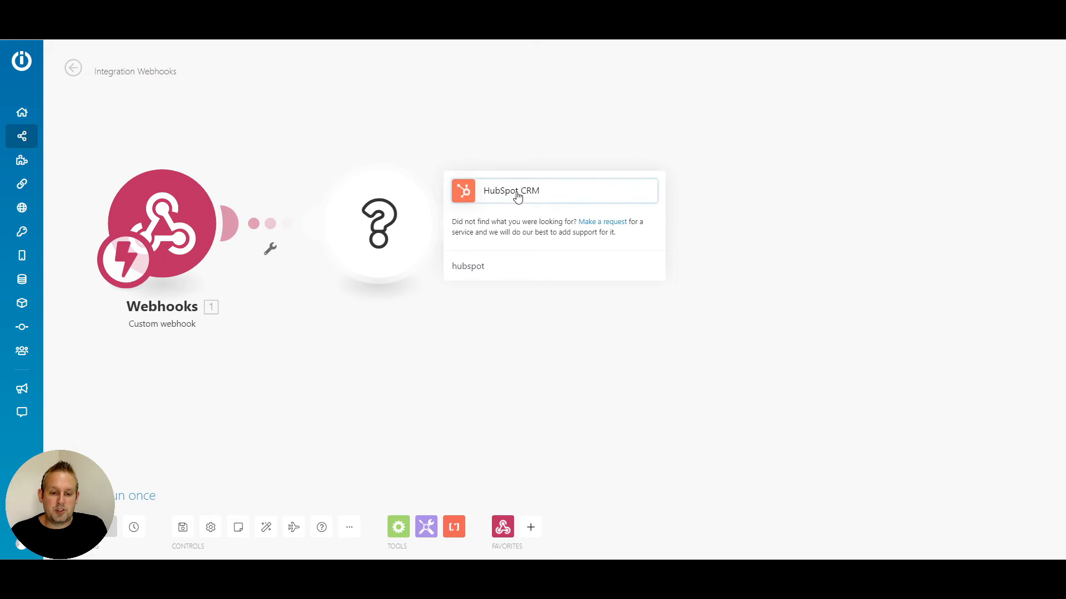
click(518, 197)
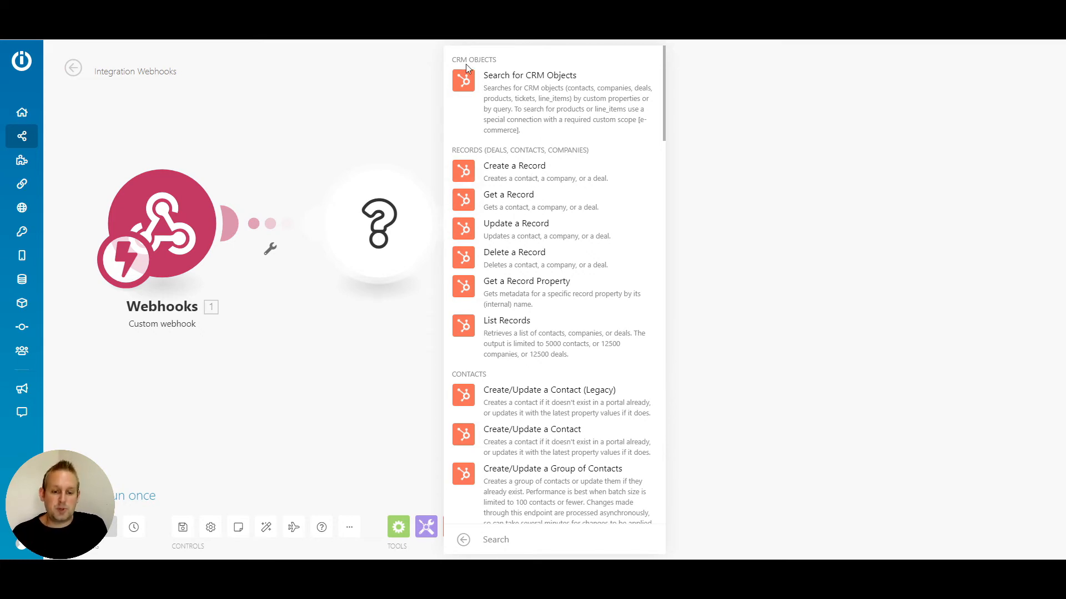
scroll(545, 278, down, 2)
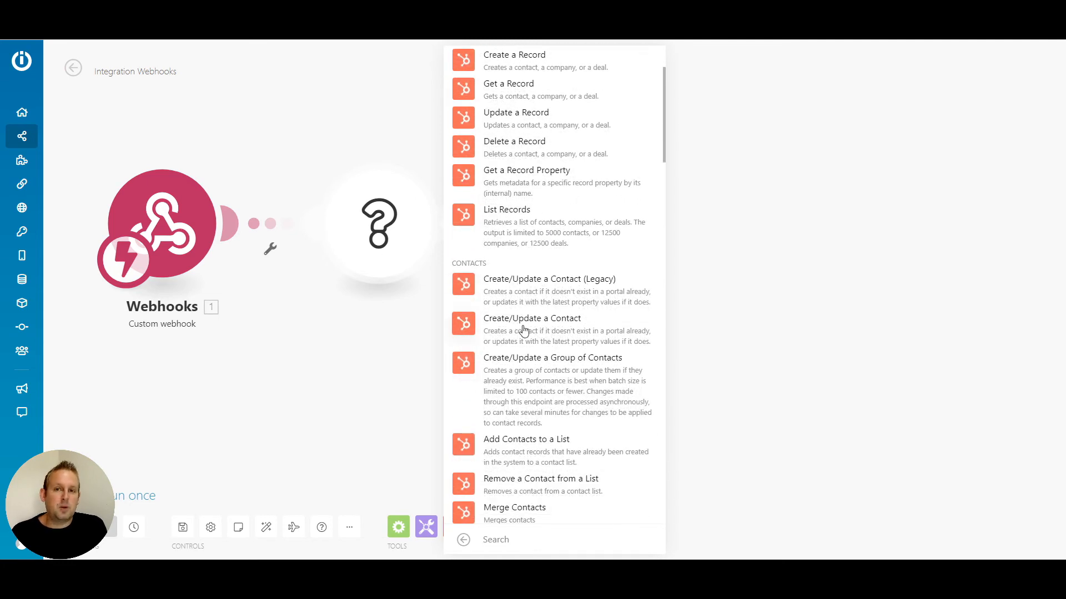
click(523, 331)
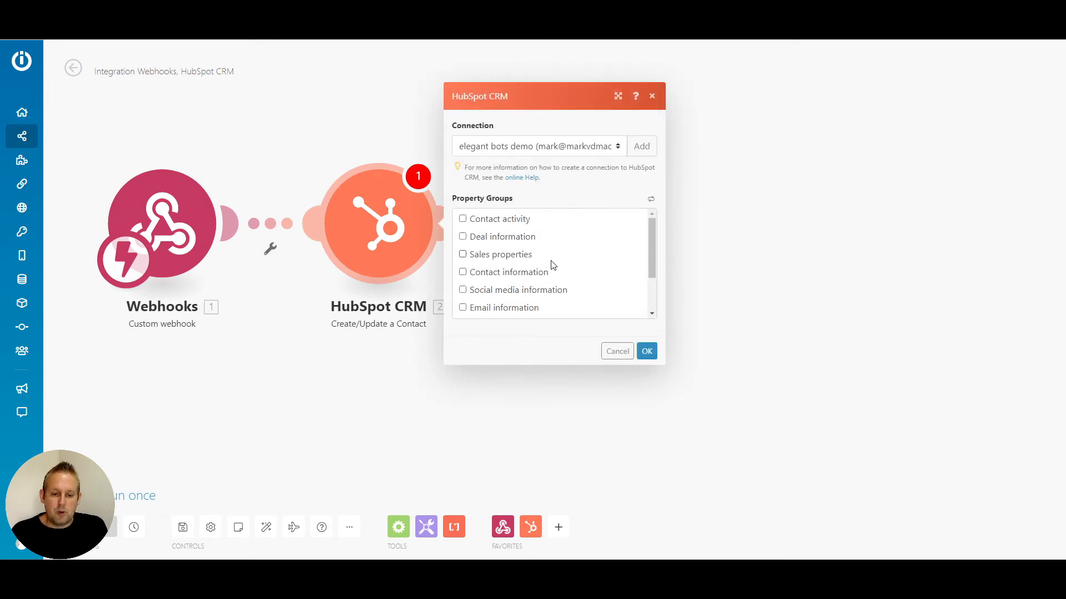
Enable the Contact information property group in the HubSpot CRM module.
scroll(551, 264, down, 2)
scroll(551, 265, up, 2)
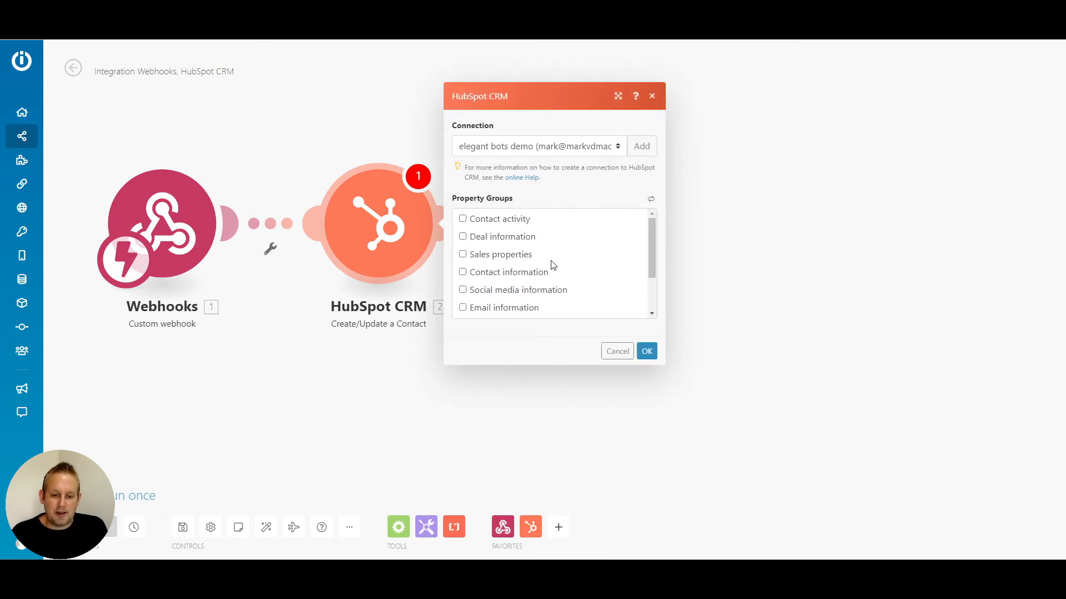
click(462, 272)
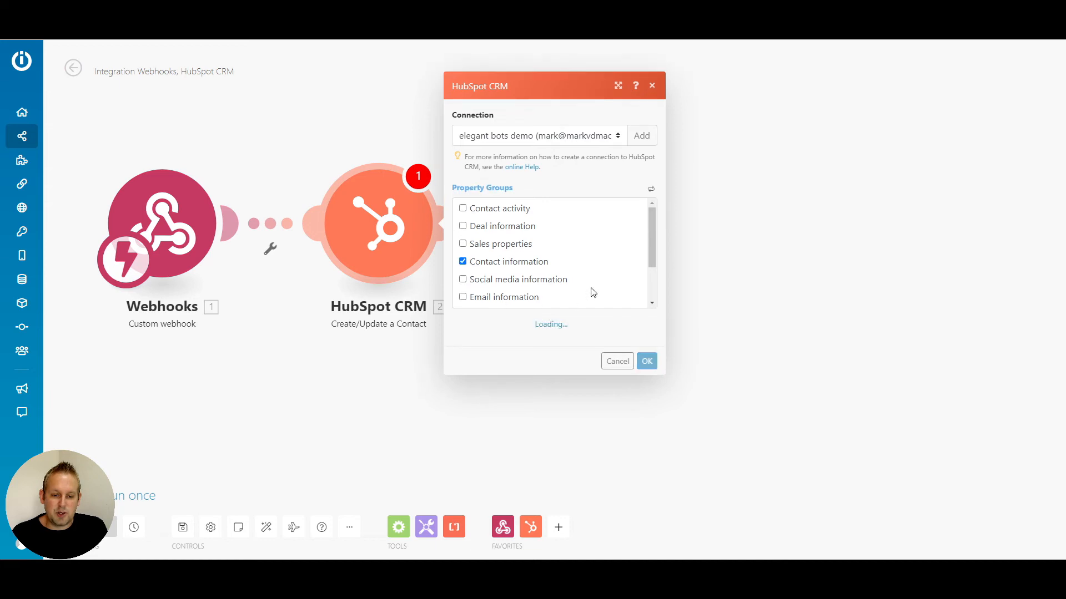
Map the webhook's email, firstname and lastname values to the Email, First Name and Last Name fields of the HubSpot contact.
scroll(591, 285, down, 4)
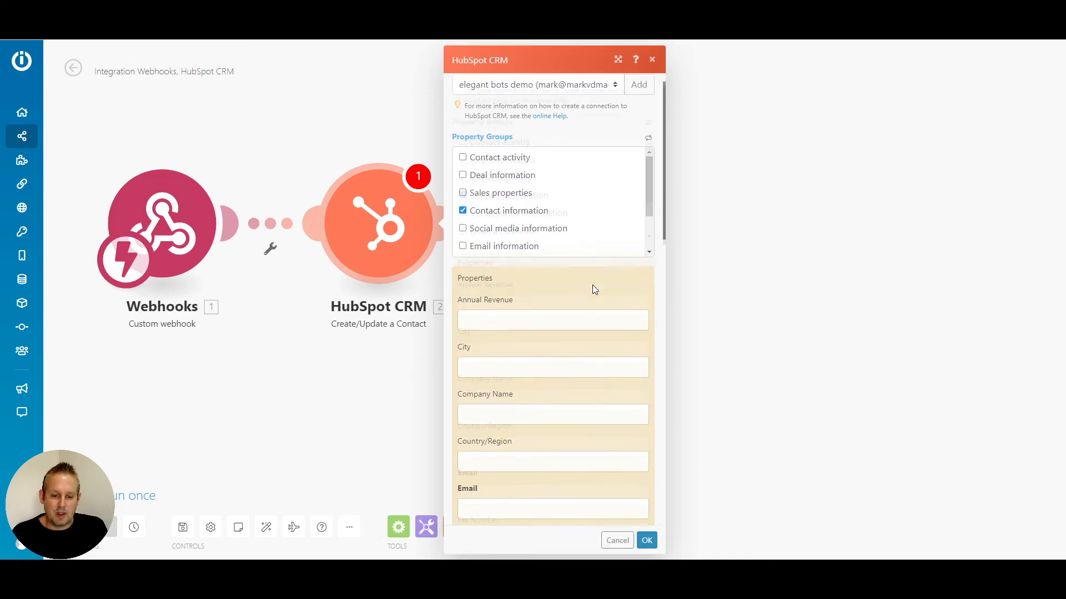
scroll(591, 285, down, 1)
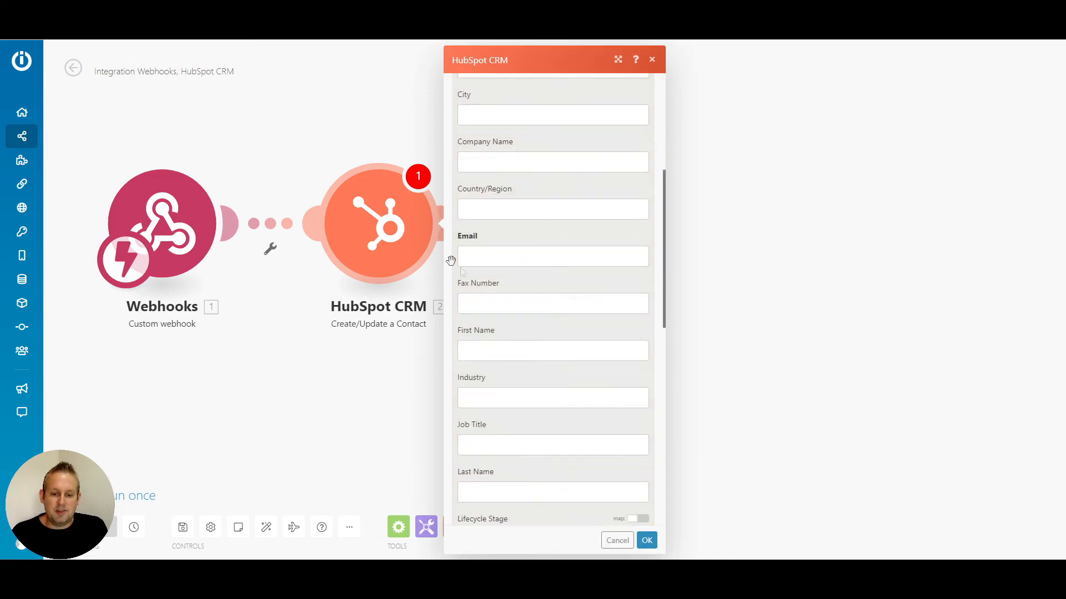
click(502, 257)
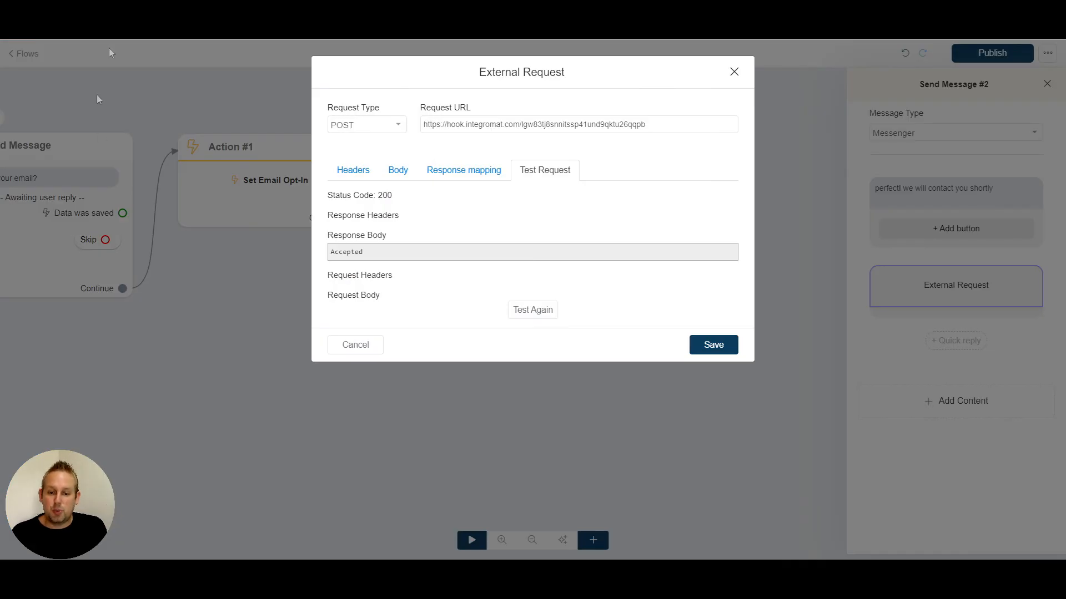
click(408, 172)
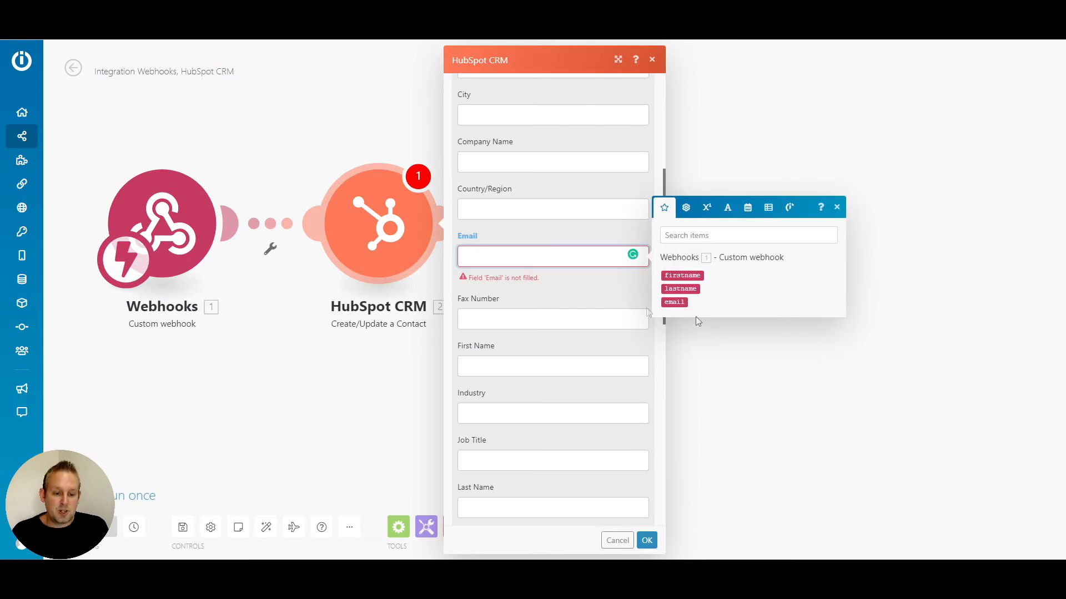
click(674, 302)
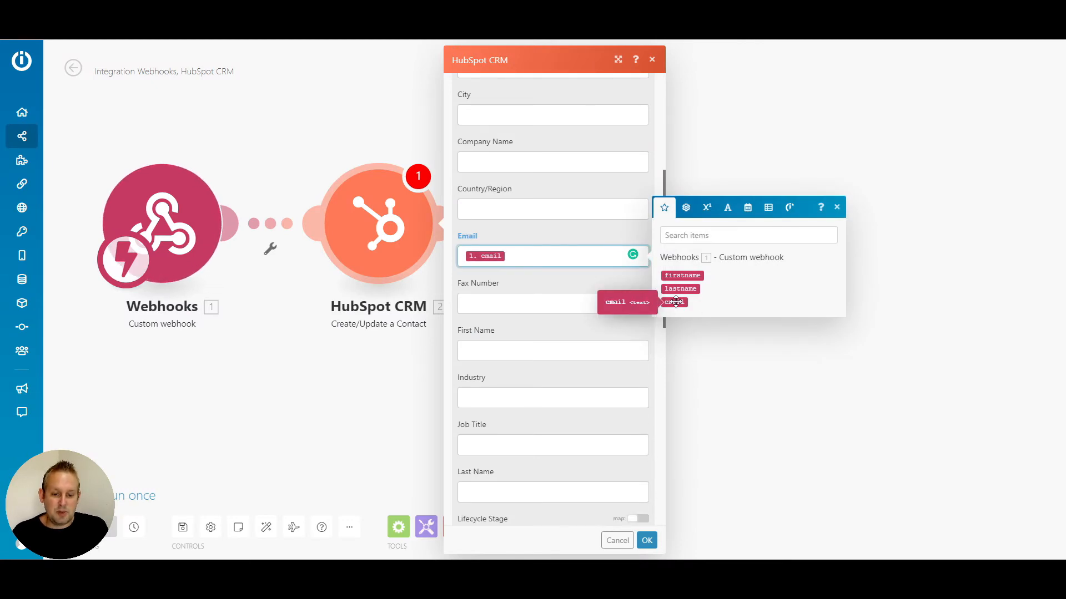
click(566, 350)
click(684, 369)
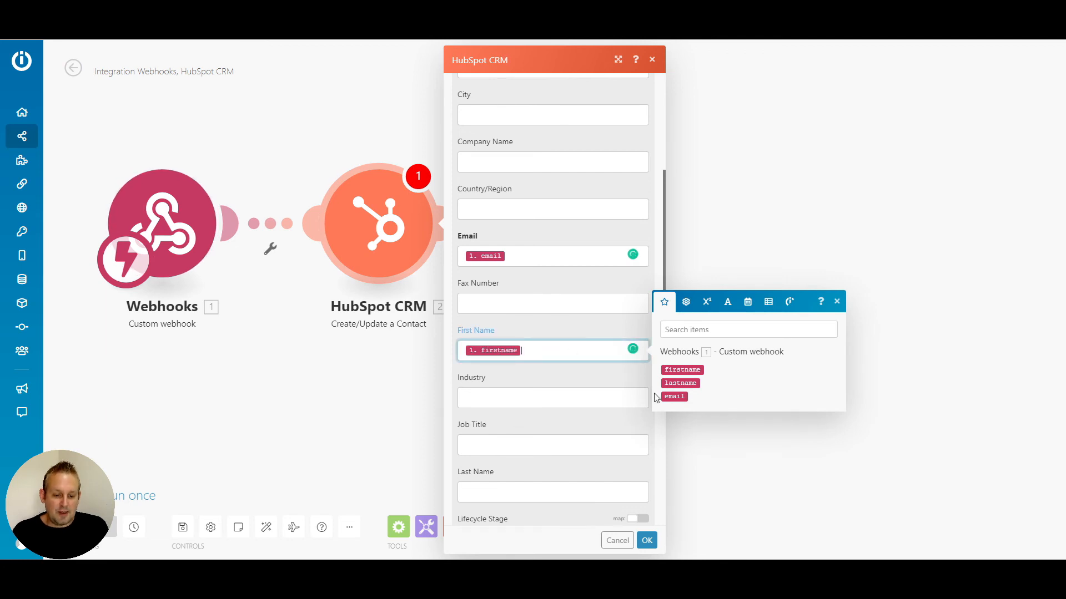
drag(673, 384, 487, 492)
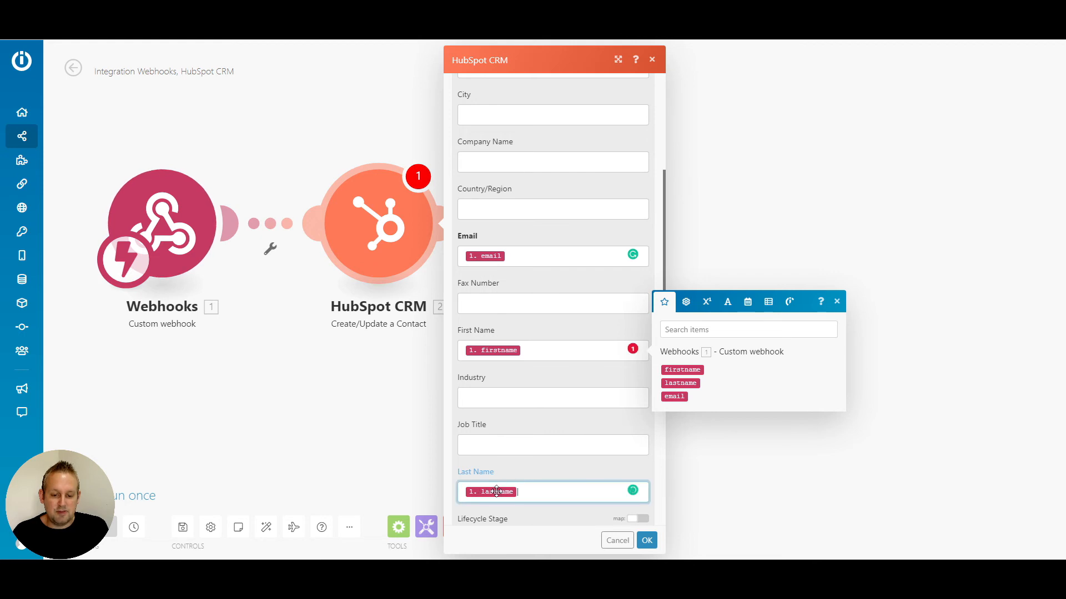
Confirm the HubSpot CRM module settings and save the scenario.
click(643, 540)
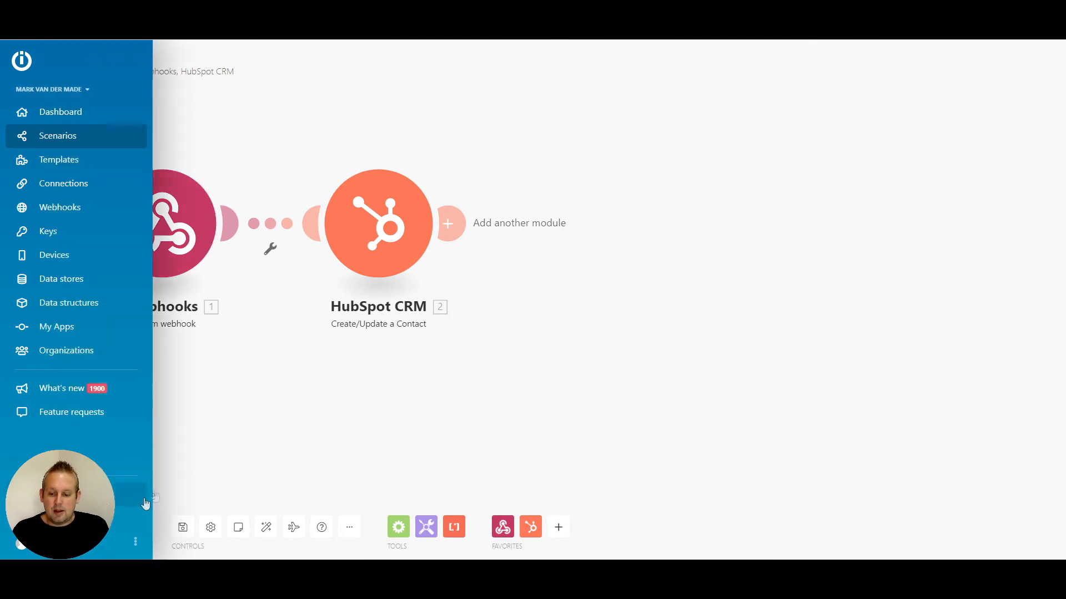
click(182, 528)
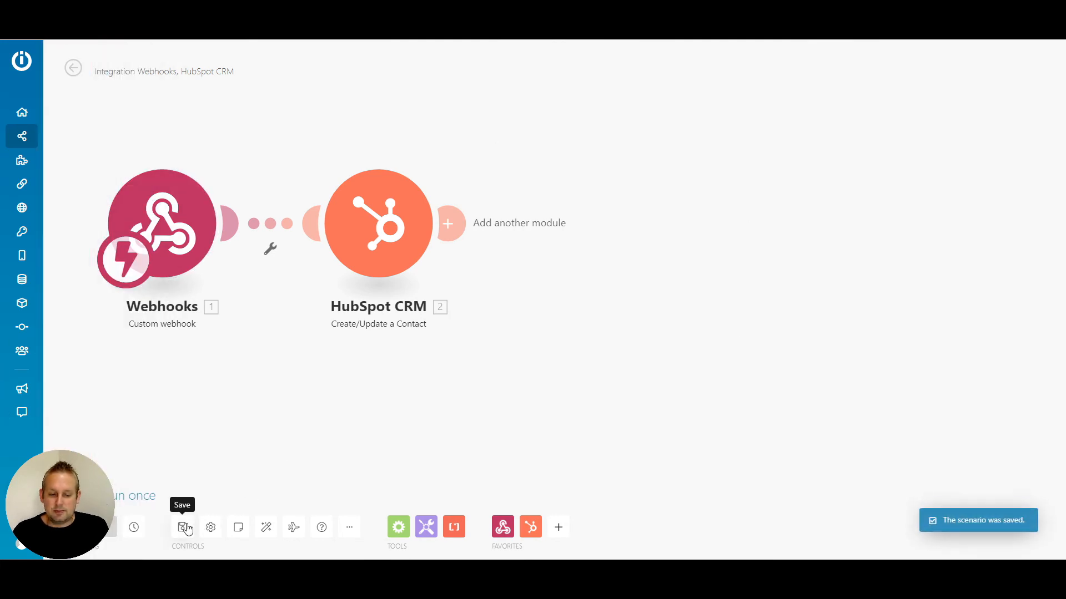
Activate the Integromat scenario with its schedule set to run immediately.
drag(235, 366, 482, 304)
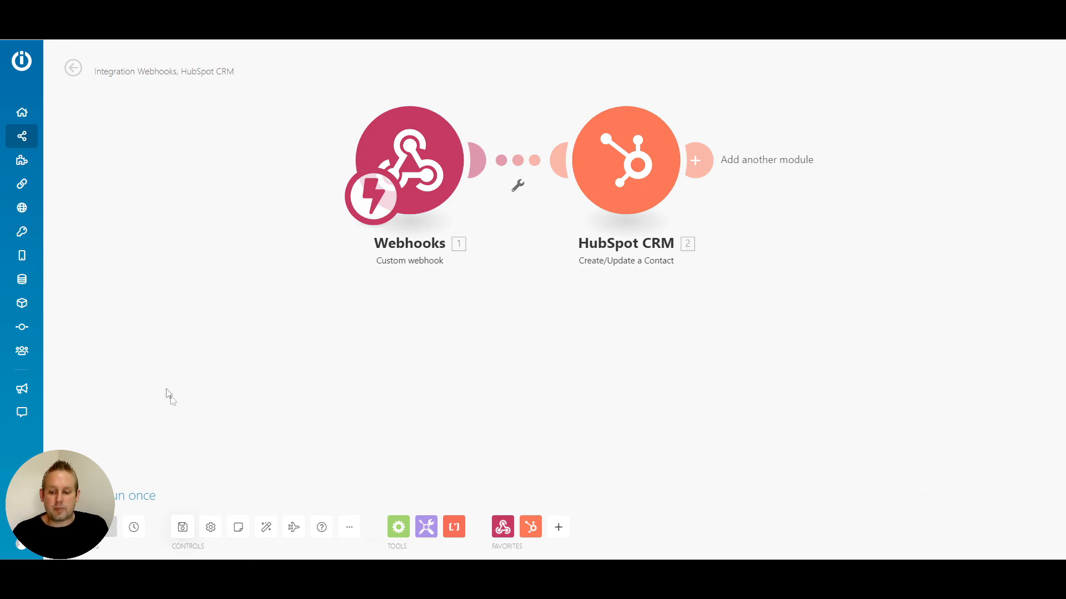
click(134, 527)
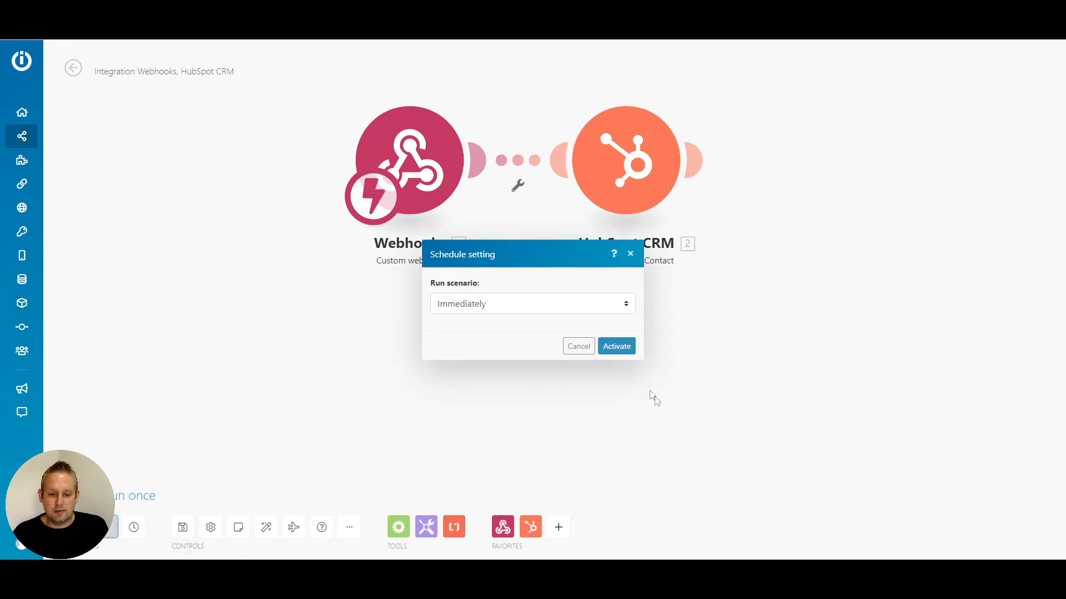
click(602, 349)
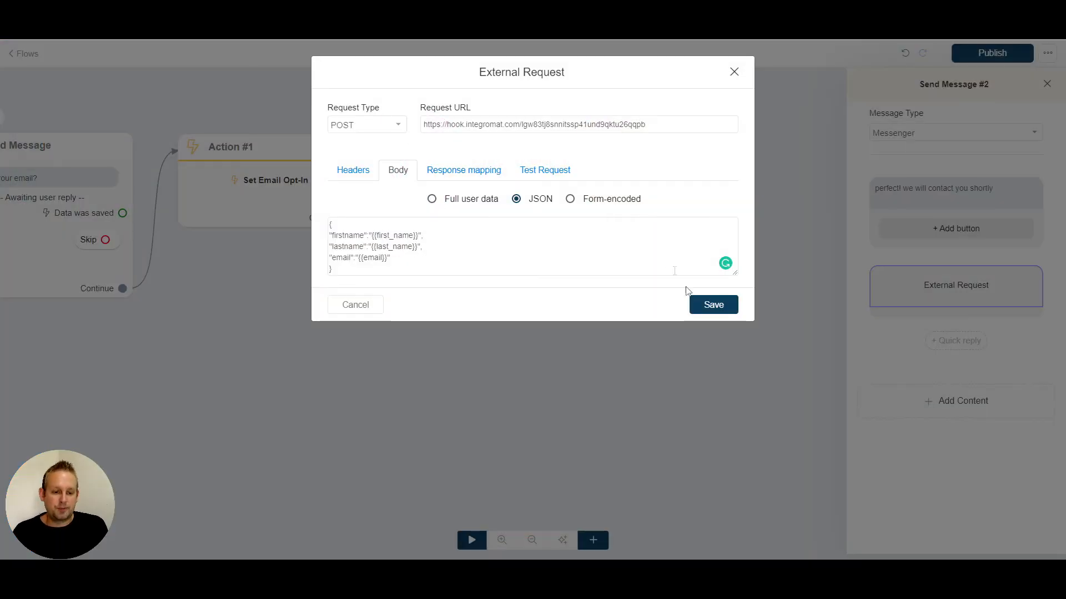
In the chatbot flow builder, save the External Request with its POST type and JSON body, and publish the flow.
click(703, 302)
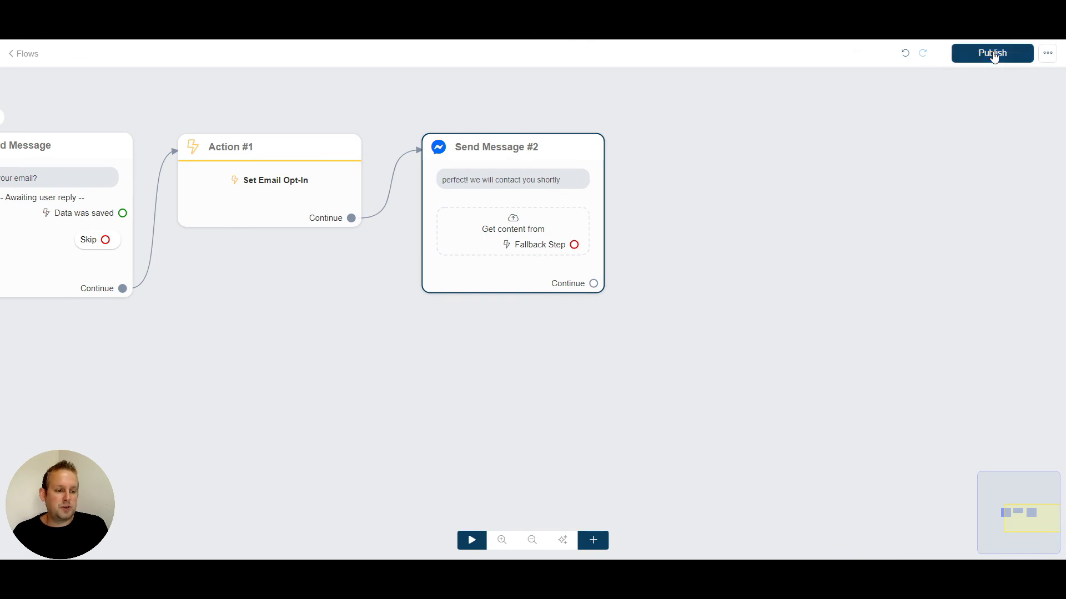
click(993, 54)
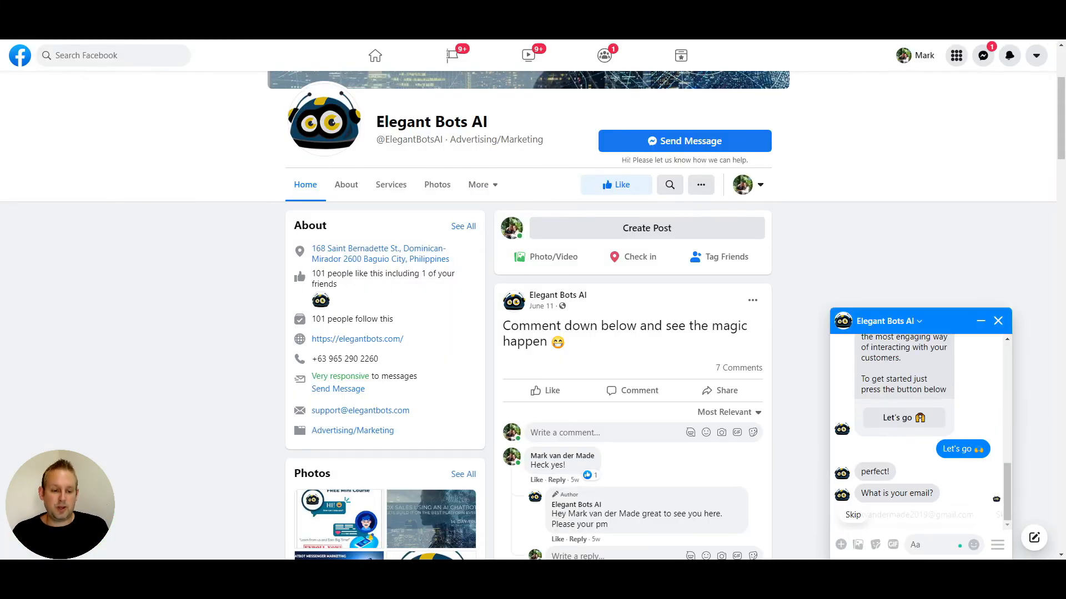
Test the chatbot in the Facebook Messenger chat by answering its email question with the suggested email address, and return to the flow.
click(938, 514)
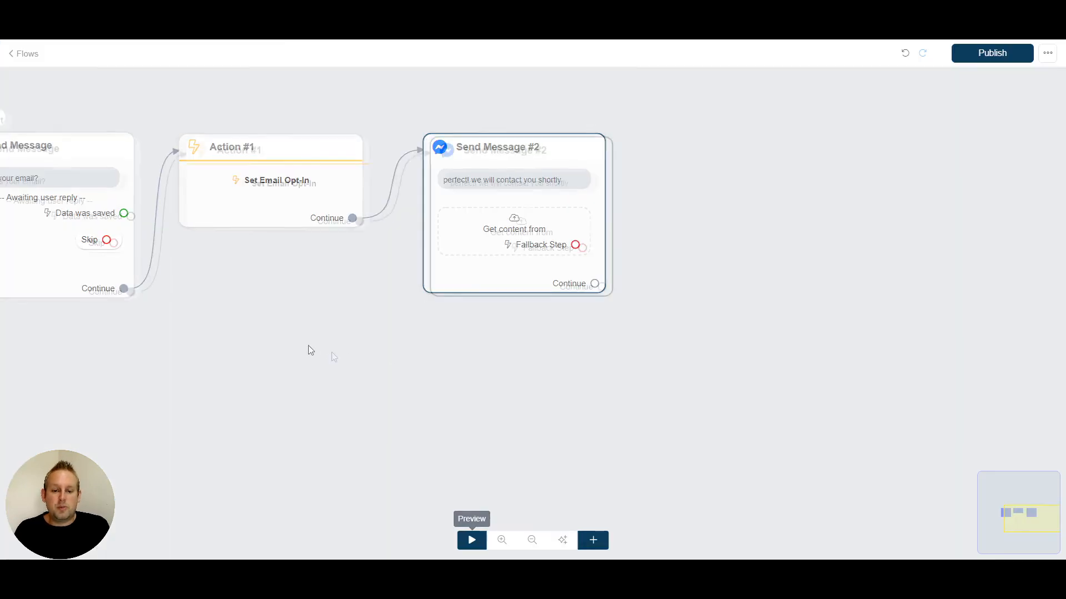
drag(332, 352, 521, 358)
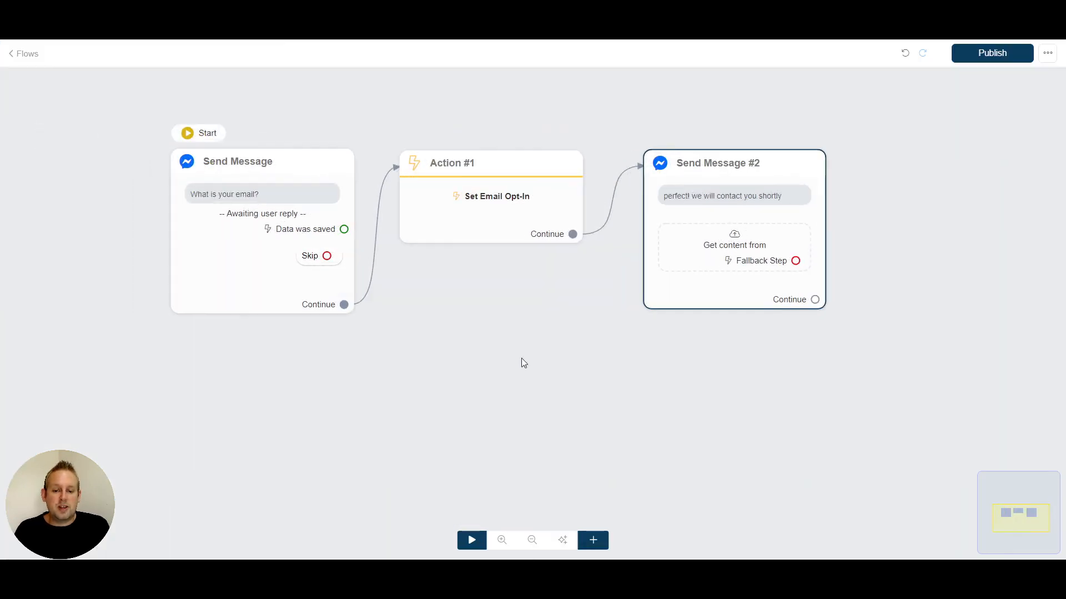